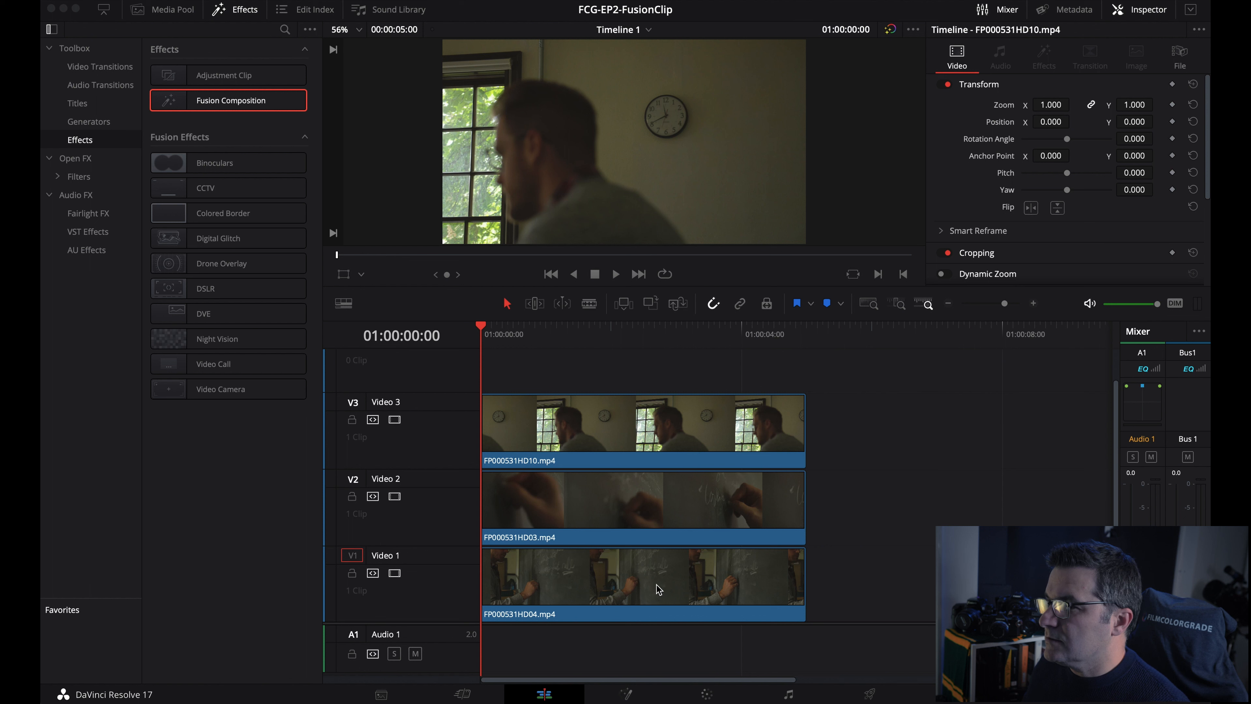
# - Select the Video 1 and Video 2 chalkboard clips, preview a later frame, and reselect Video 1
pyautogui.click(658, 589)
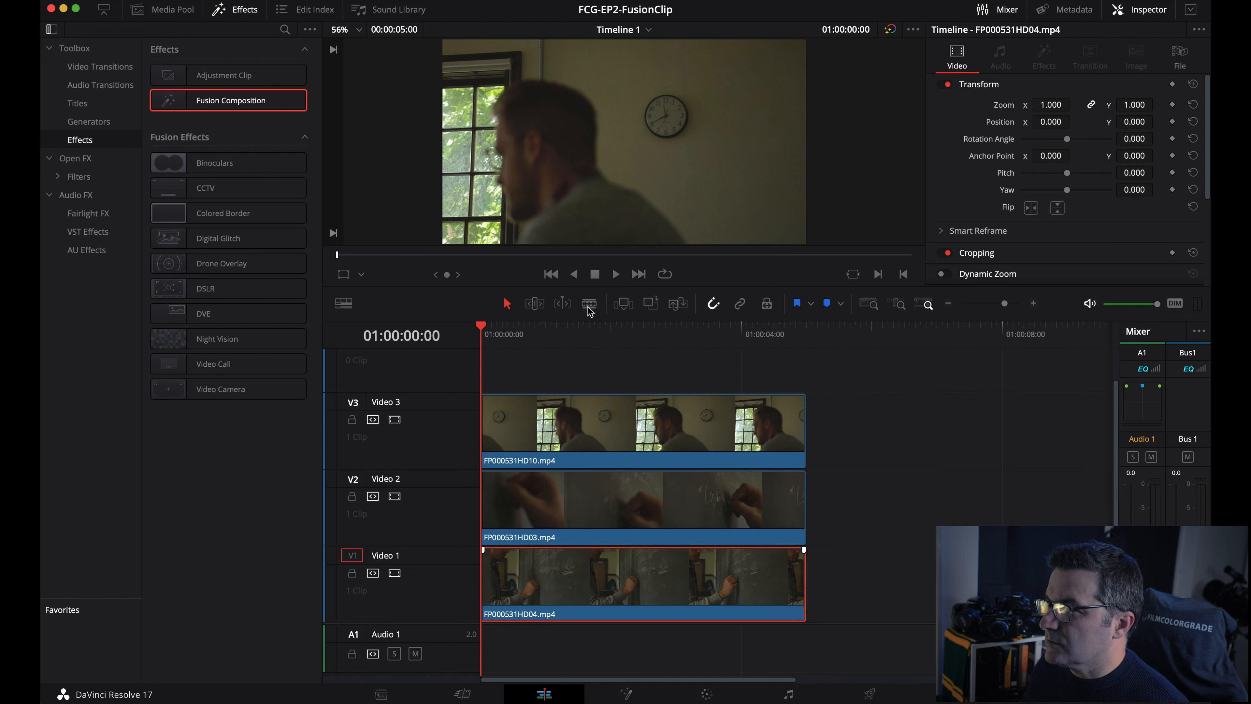
pyautogui.click(684, 496)
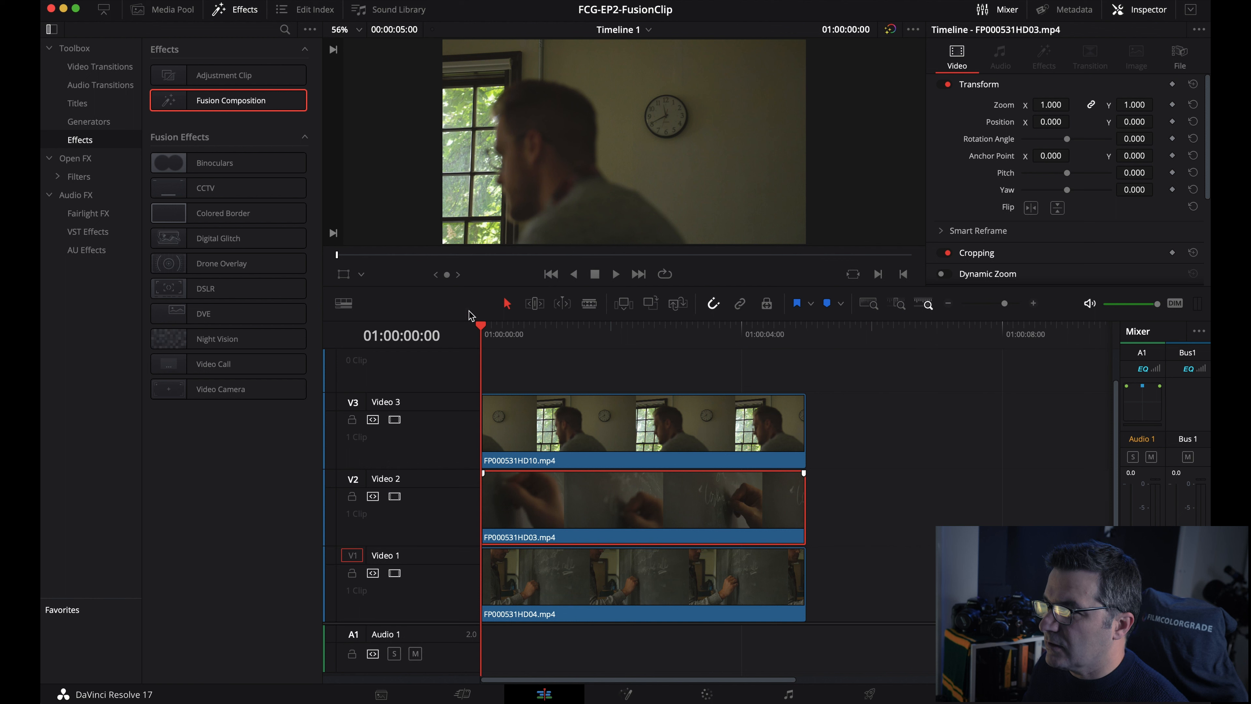
pyautogui.moveTo(479, 328); pyautogui.dragTo(481, 356)
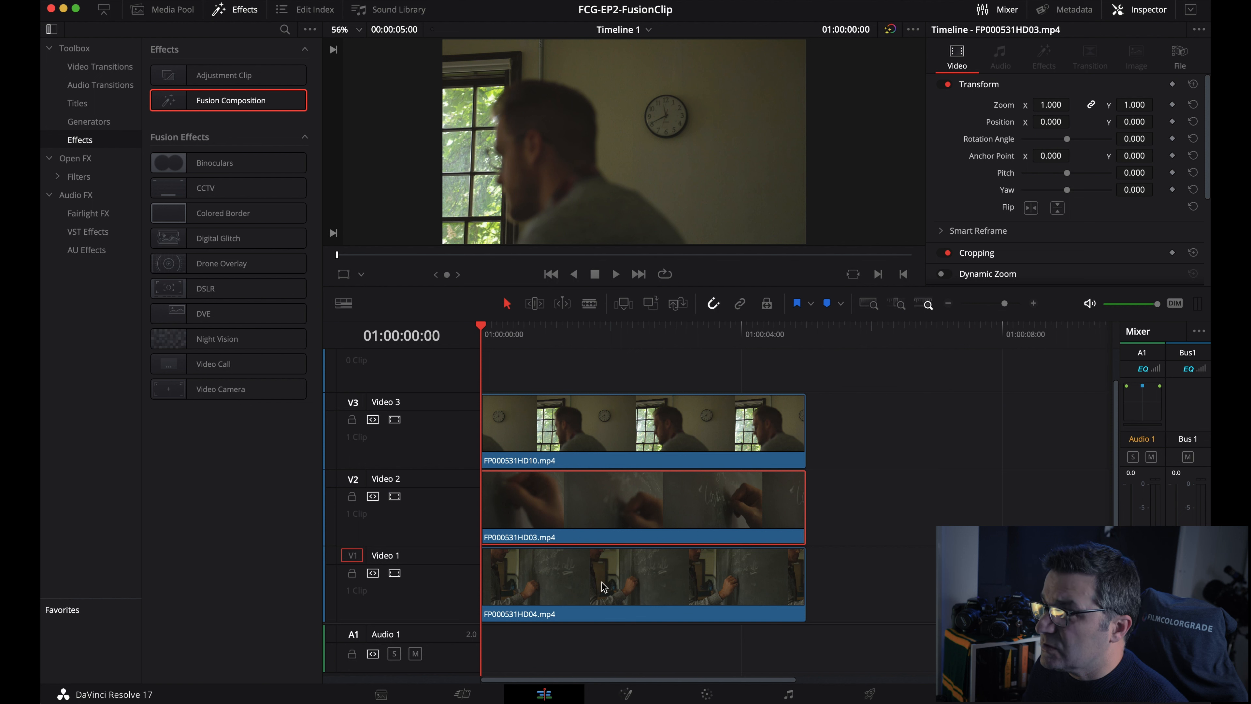
pyautogui.click(654, 581)
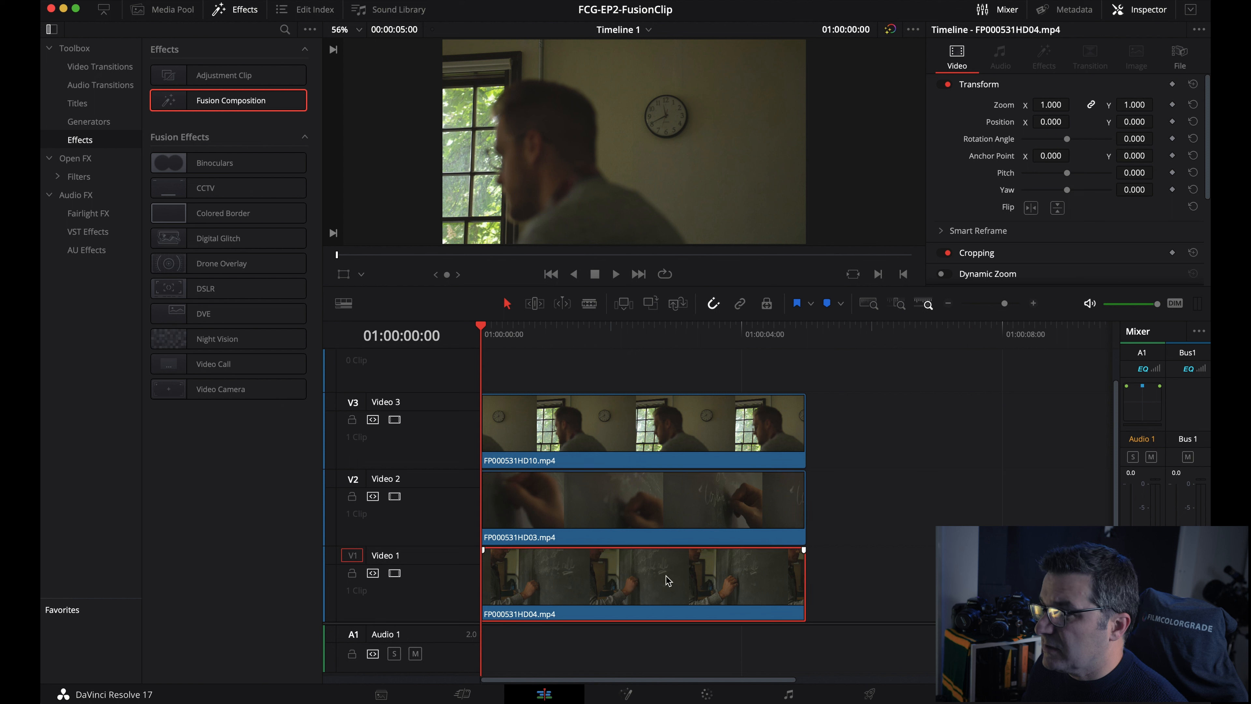
pyautogui.click(885, 548)
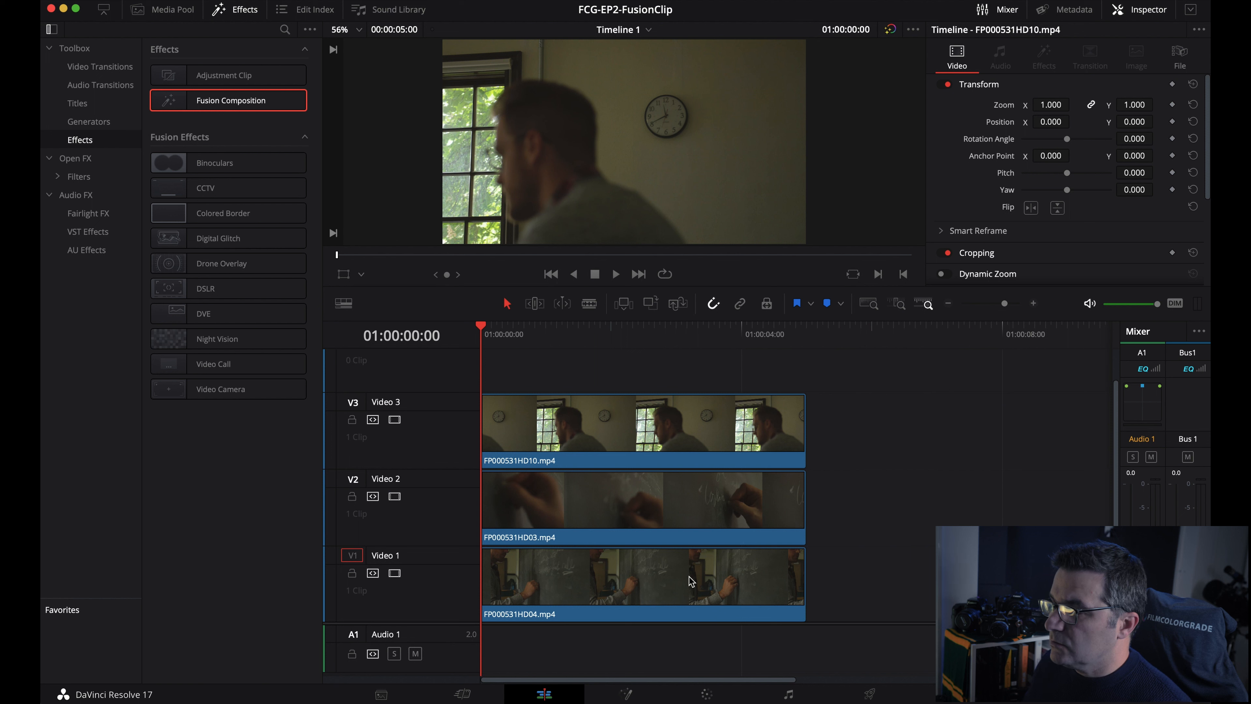
pyautogui.click(671, 583)
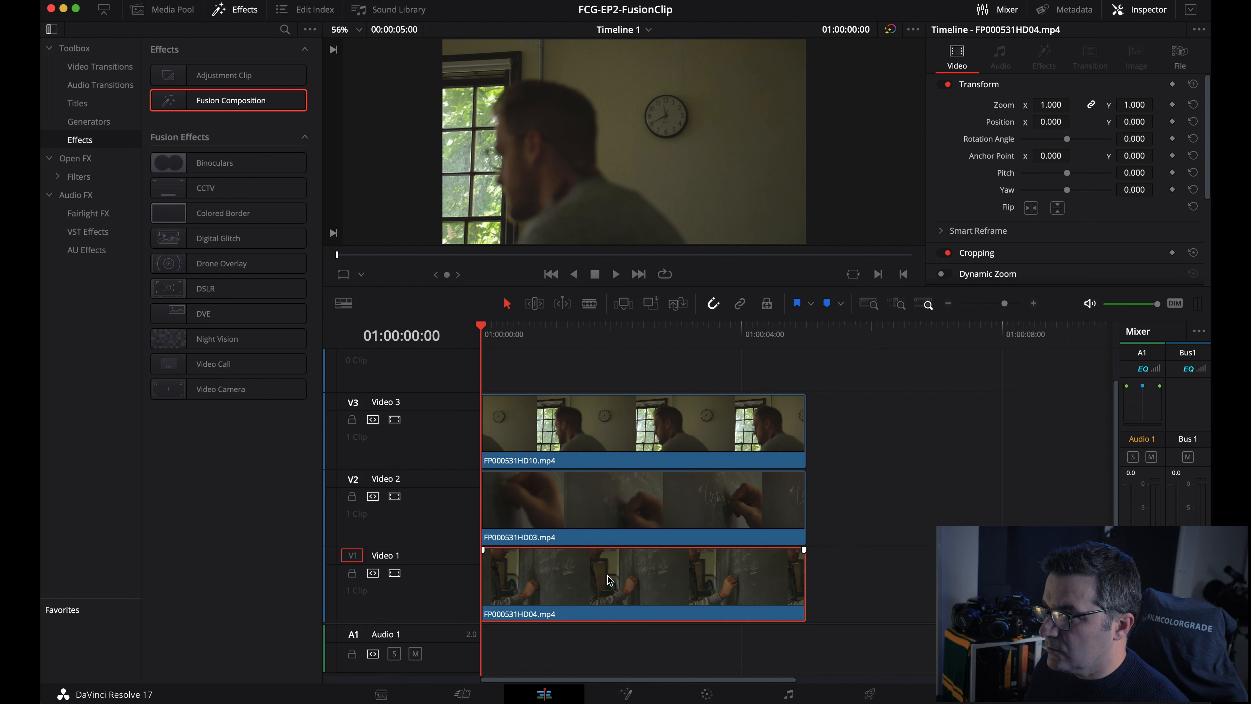
# - Show the clock clip's MediaIn1 in the left viewer and set the Media Pool to thumbnails
pyautogui.click(628, 696)
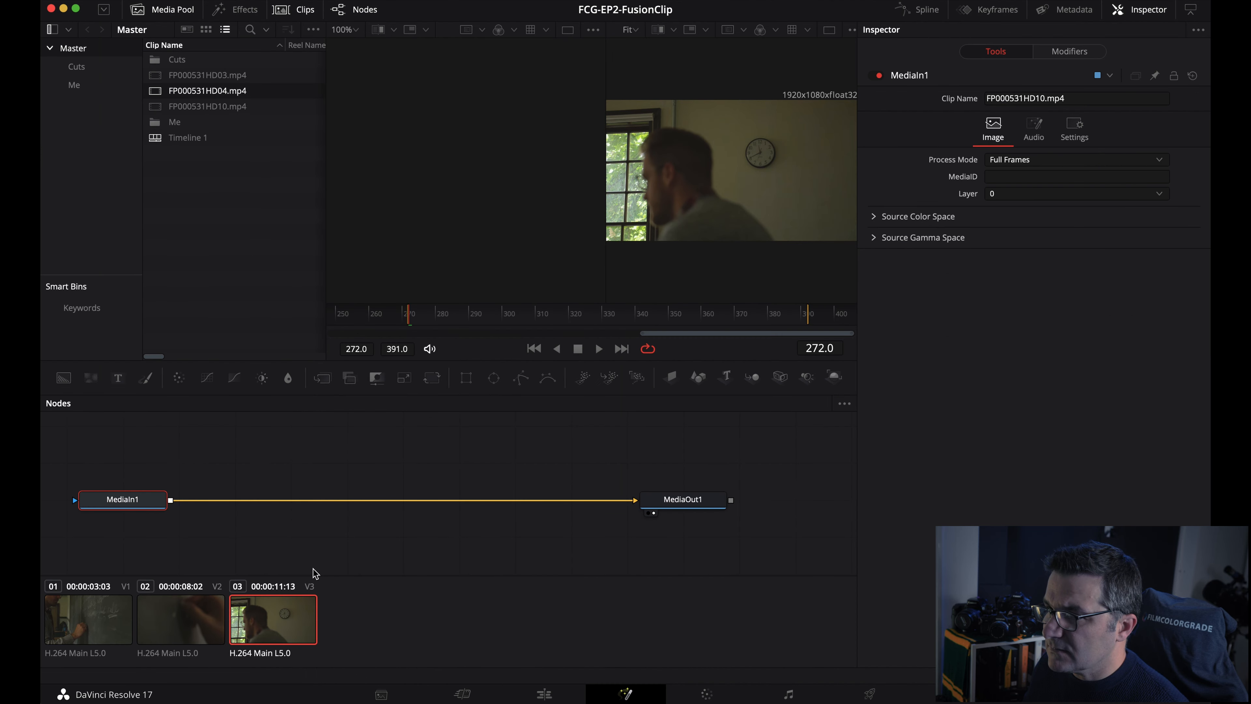
pyautogui.moveTo(124, 505)
pyautogui.mouseDown()
pyautogui.moveTo(133, 484)
pyautogui.moveTo(121, 514)
pyautogui.mouseUp()
pyautogui.click(116, 506)
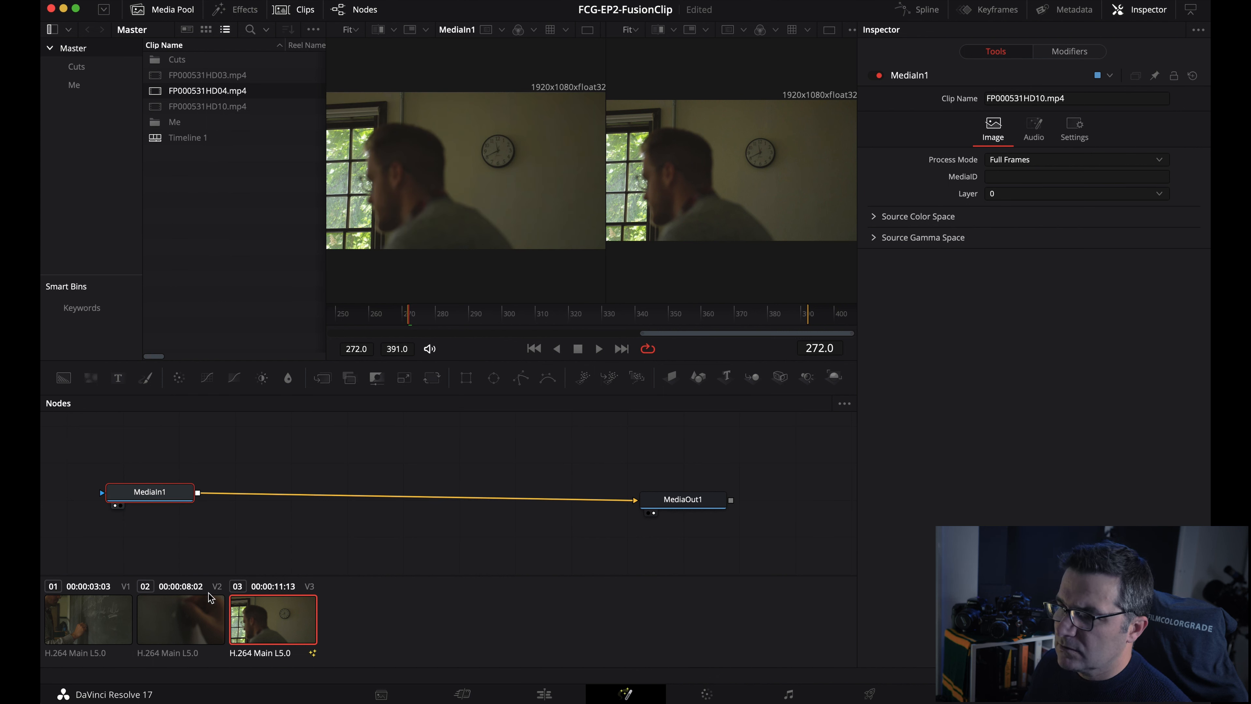
pyautogui.click(194, 620)
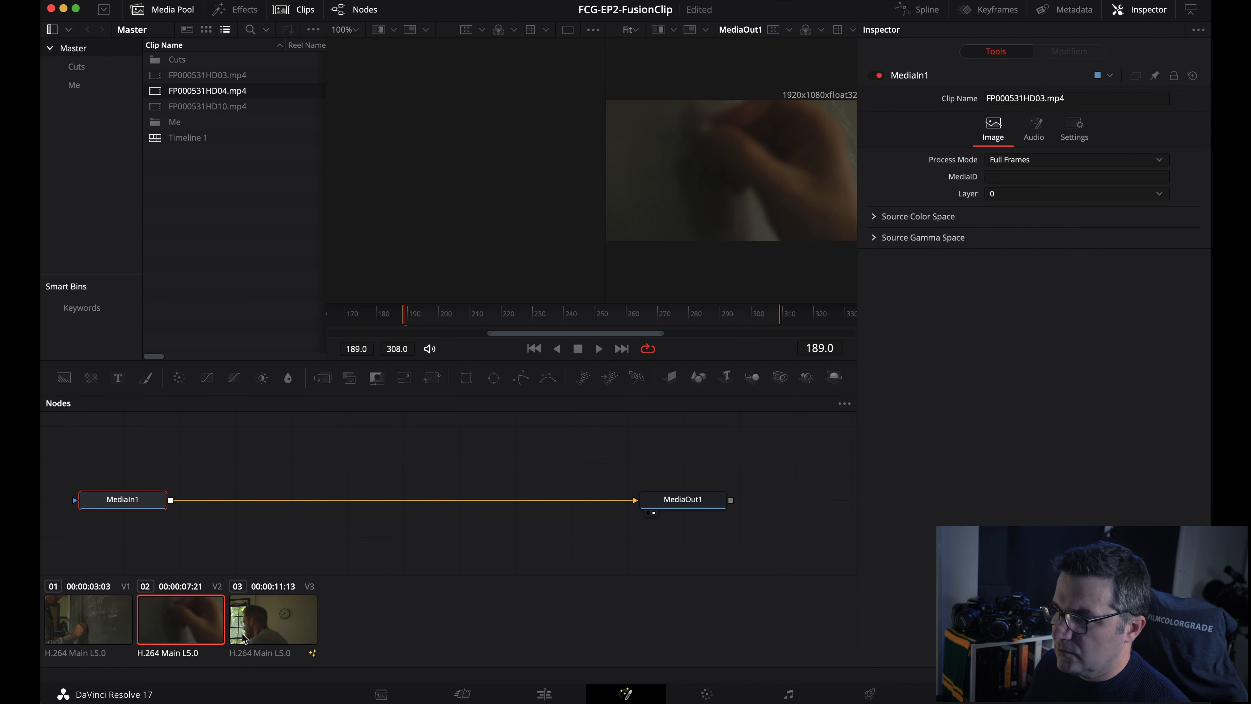
pyautogui.click(269, 630)
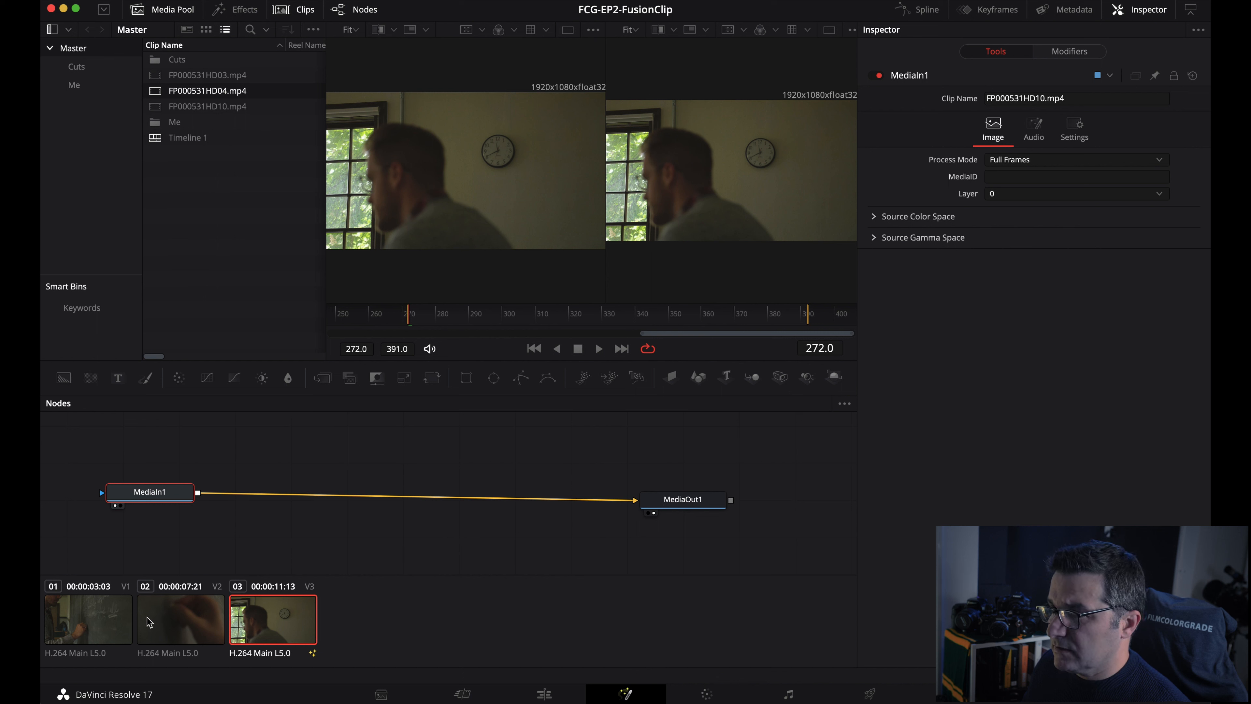
pyautogui.click(218, 79)
pyautogui.click(206, 30)
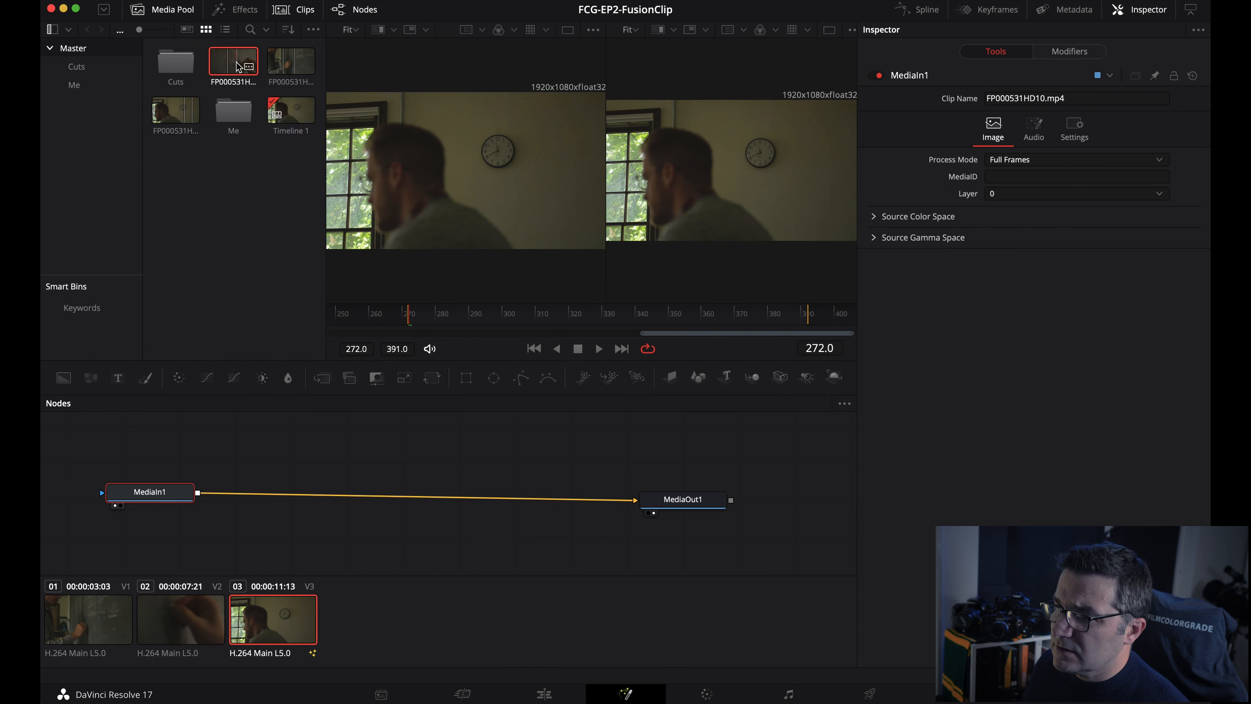
# - Add FP000531HD03.mp4 as a MediaIn2 node, preview it in the left viewer, then return to Edit
pyautogui.moveTo(238, 66); pyautogui.dragTo(157, 454)
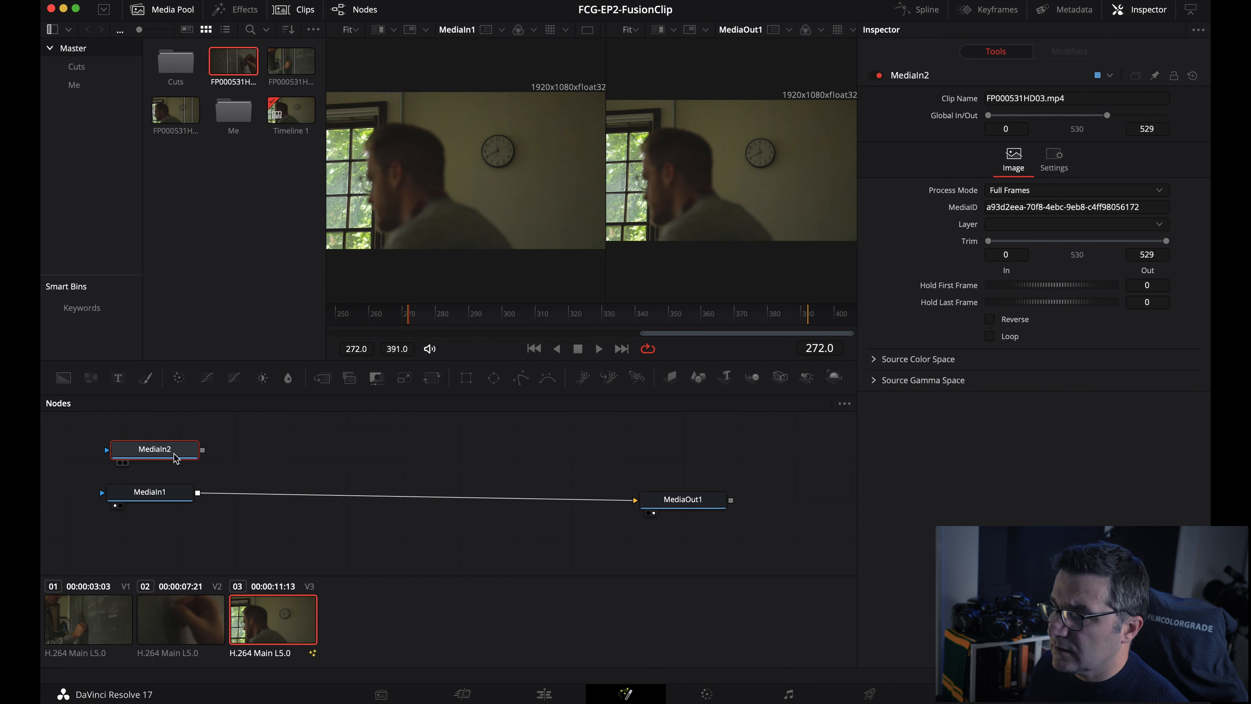
pyautogui.click(120, 463)
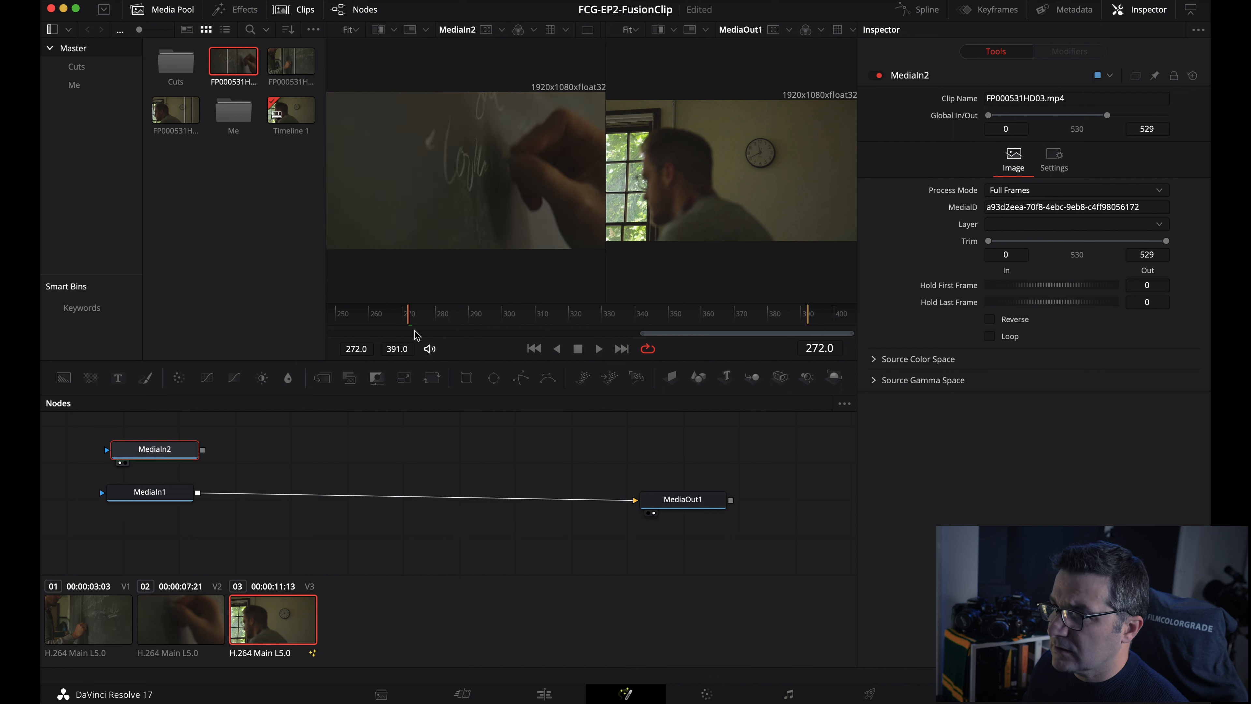
pyautogui.moveTo(408, 323)
pyautogui.mouseDown()
pyautogui.moveTo(810, 330)
pyautogui.moveTo(410, 329)
pyautogui.mouseUp()
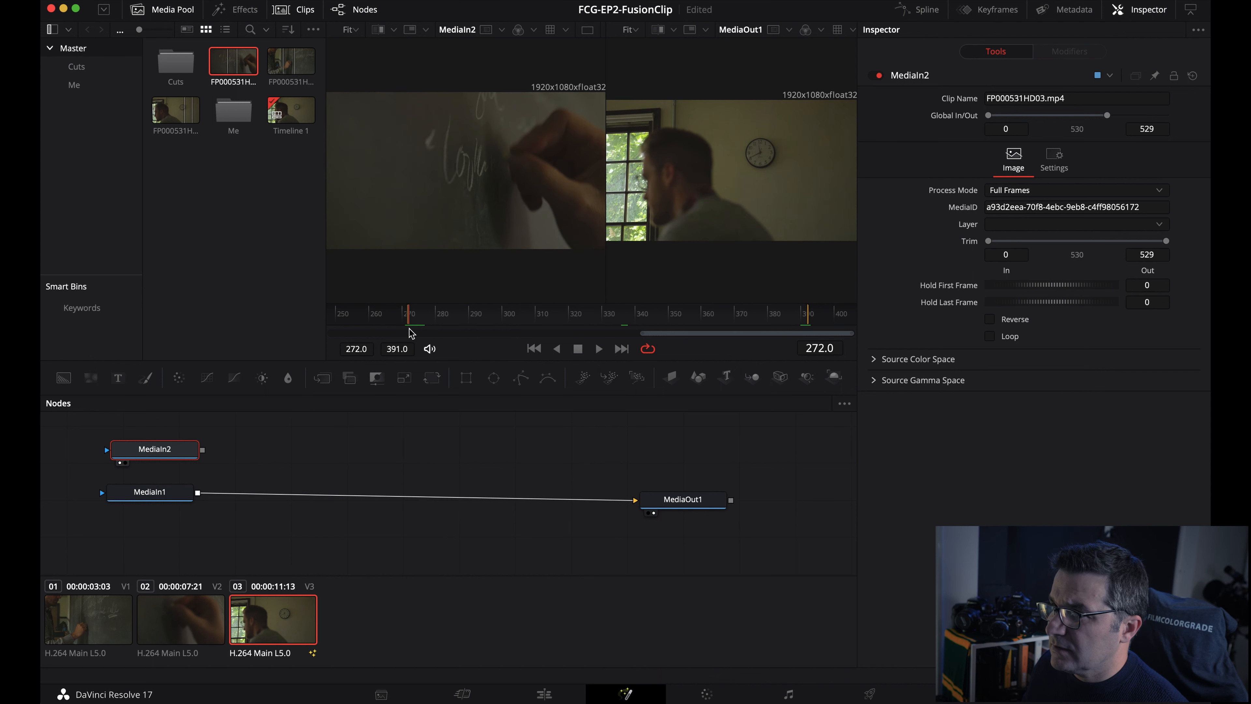
pyautogui.click(167, 456)
pyautogui.moveTo(167, 456); pyautogui.dragTo(167, 446)
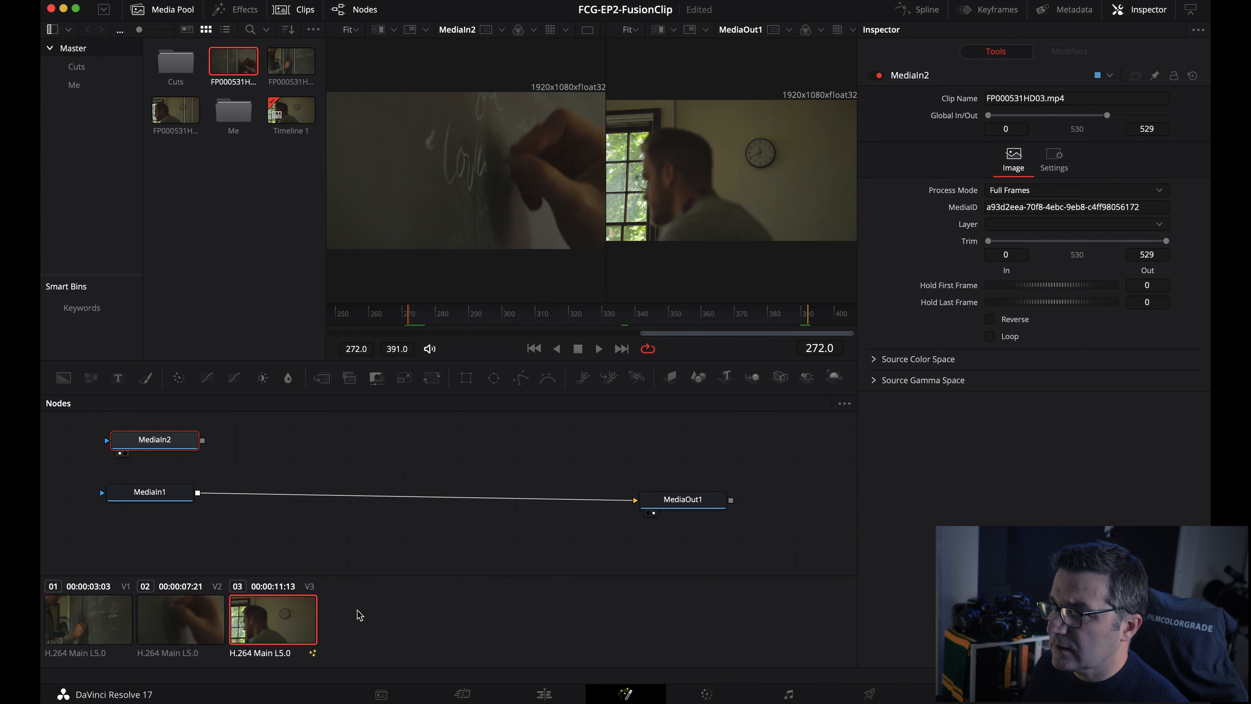
pyautogui.click(544, 694)
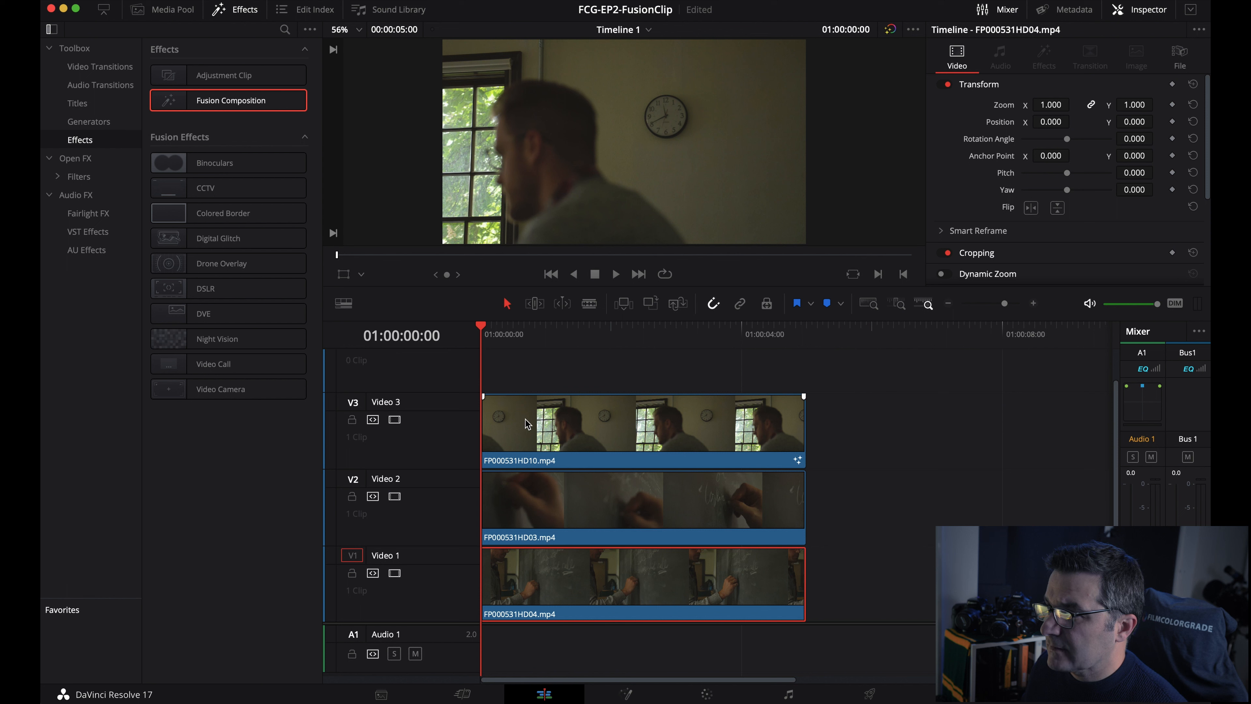
# - Select the Video 3 clock clip, scrub to about three seconds, and view it in Fusion
pyautogui.click(526, 420)
pyautogui.press('d')
pyautogui.click(479, 324)
pyautogui.moveTo(478, 326); pyautogui.dragTo(477, 364)
pyautogui.click(626, 694)
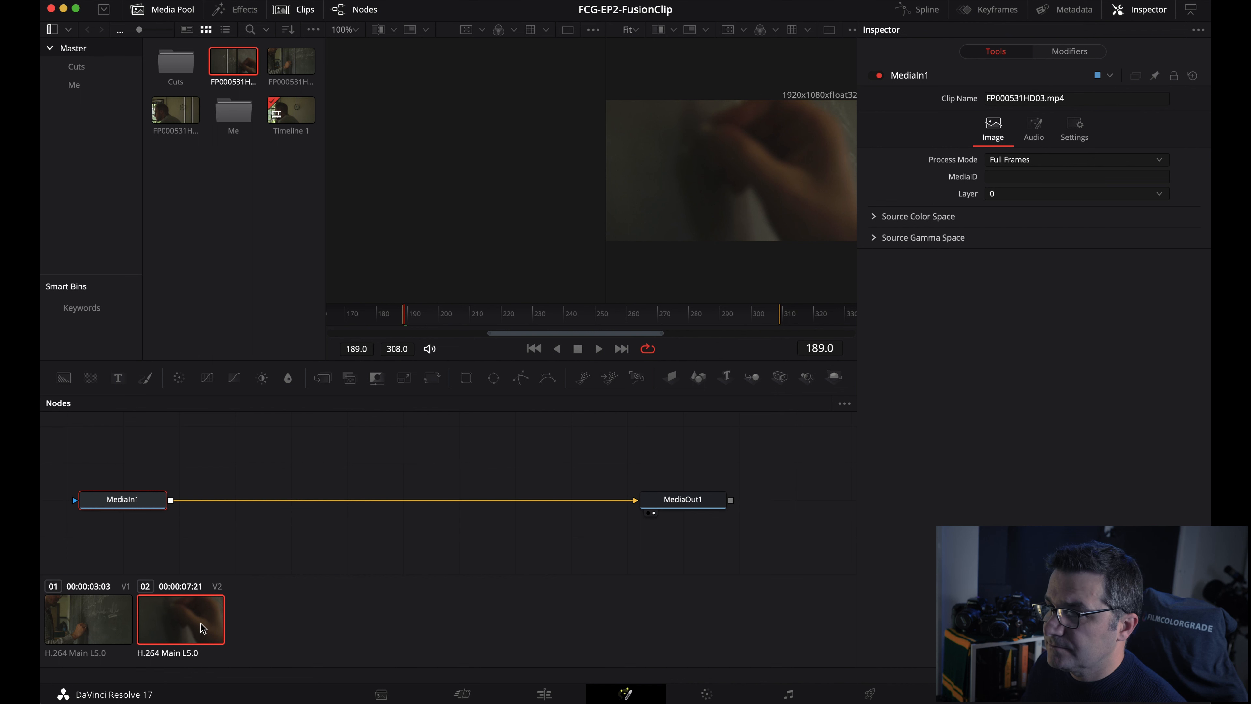
# - Check the Video 1 clip on the Edit page, then reopen the Video 3 clock clip in Fusion
pyautogui.click(545, 694)
pyautogui.click(576, 568)
pyautogui.click(583, 428)
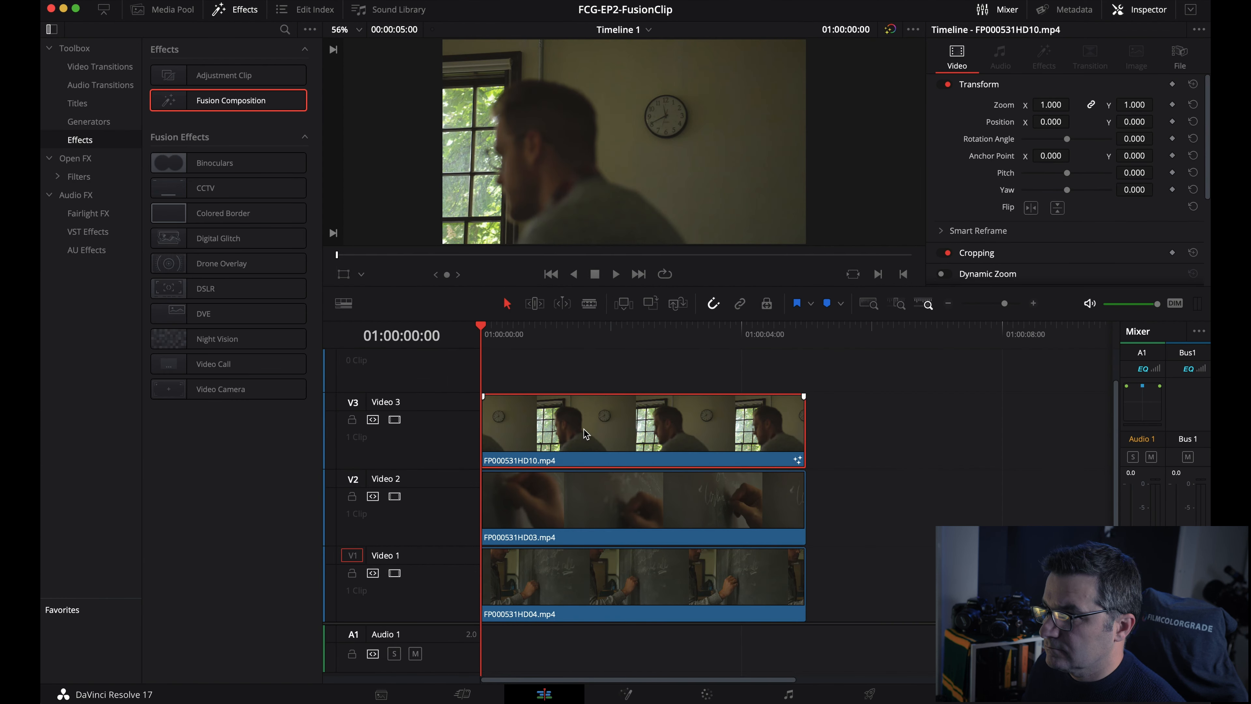
pyautogui.click(626, 694)
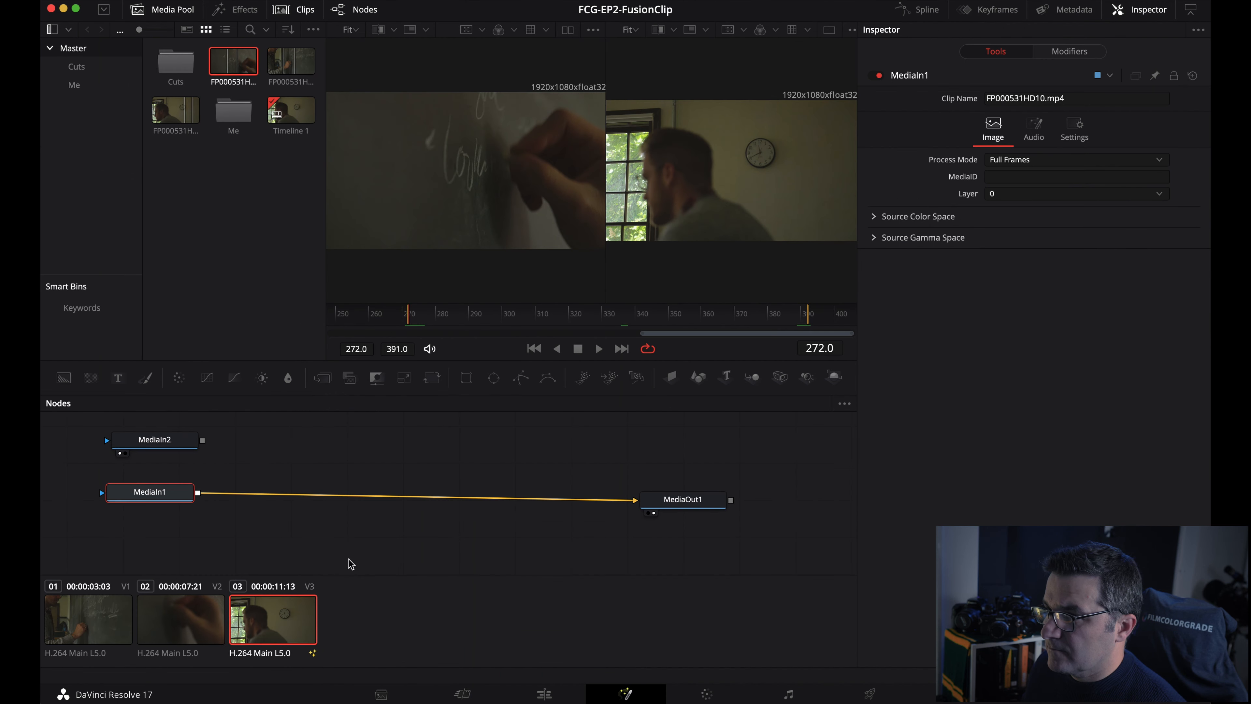
# - Preview the comp from frame 277 to 389, then delete the MediaIn2 chalkboard node
pyautogui.moveTo(186, 446); pyautogui.dragTo(173, 449)
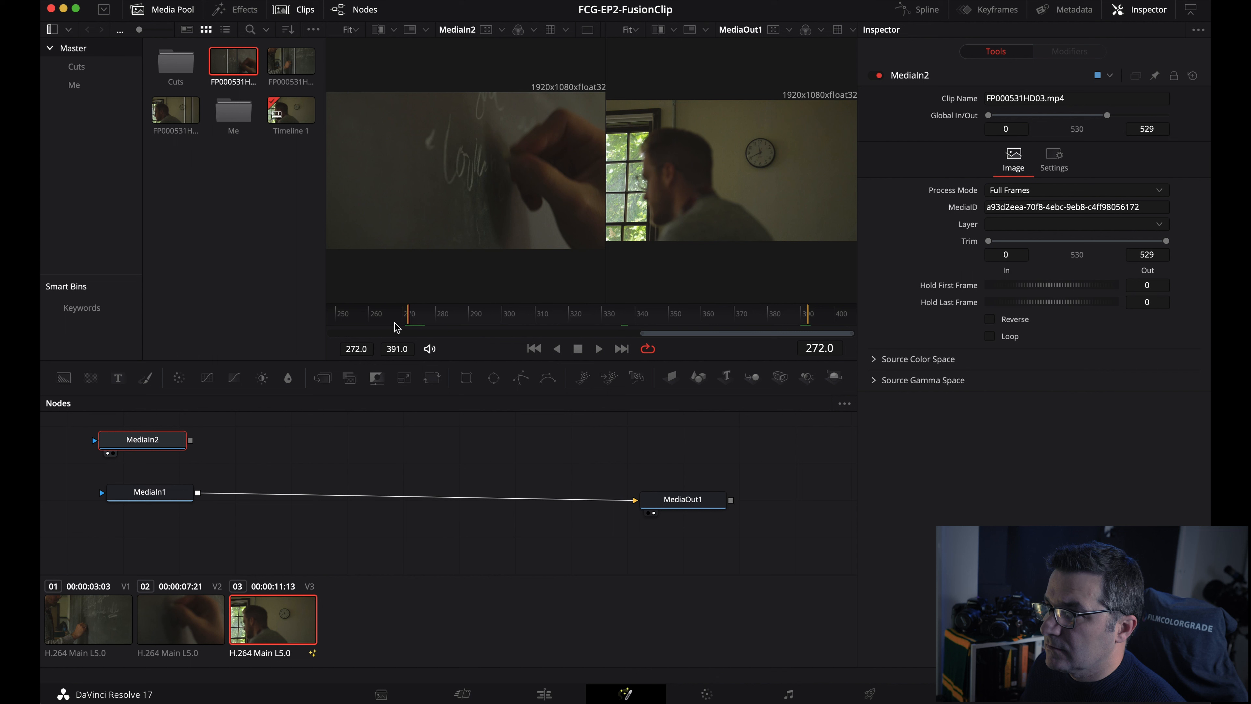
pyautogui.moveTo(408, 320)
pyautogui.mouseDown()
pyautogui.moveTo(559, 316)
pyautogui.moveTo(412, 337)
pyautogui.mouseUp()
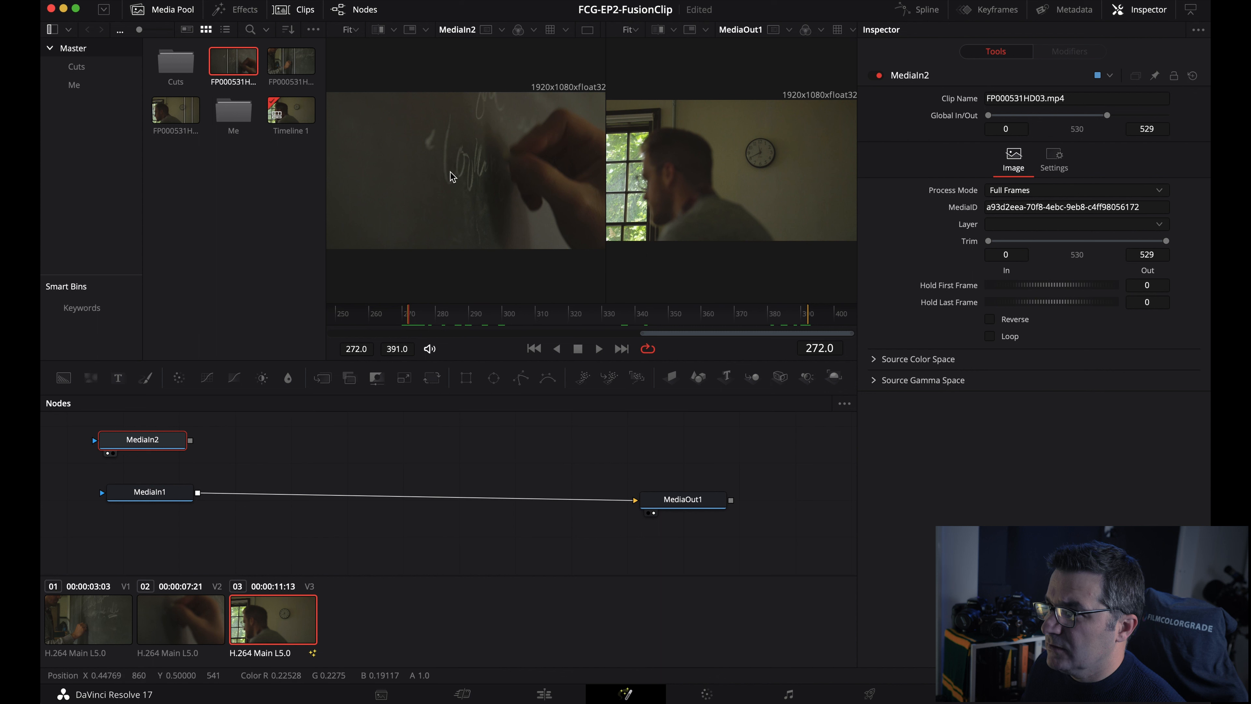
pyautogui.click(445, 325)
pyautogui.moveTo(444, 325); pyautogui.dragTo(800, 330)
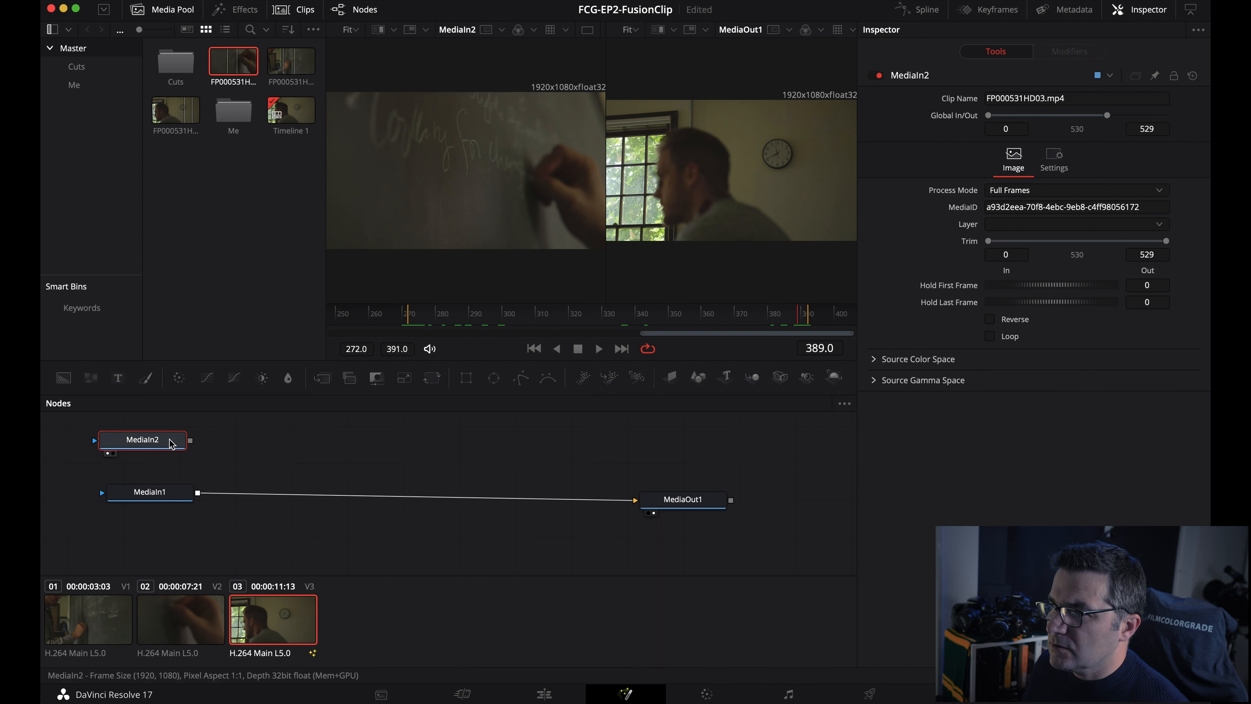
pyautogui.press('Delete')
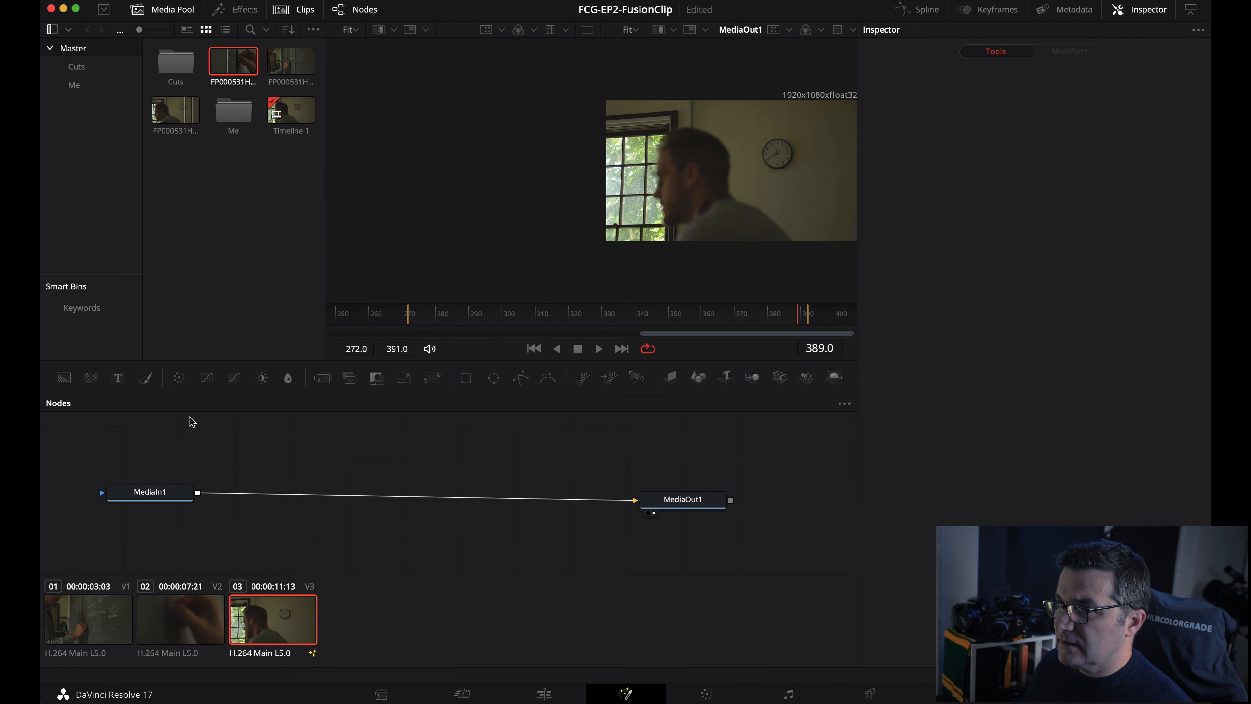
# - Back on the Edit page, park the playhead at 01:00:02:18 and dismiss the Video 3 clip menu
pyautogui.click(546, 695)
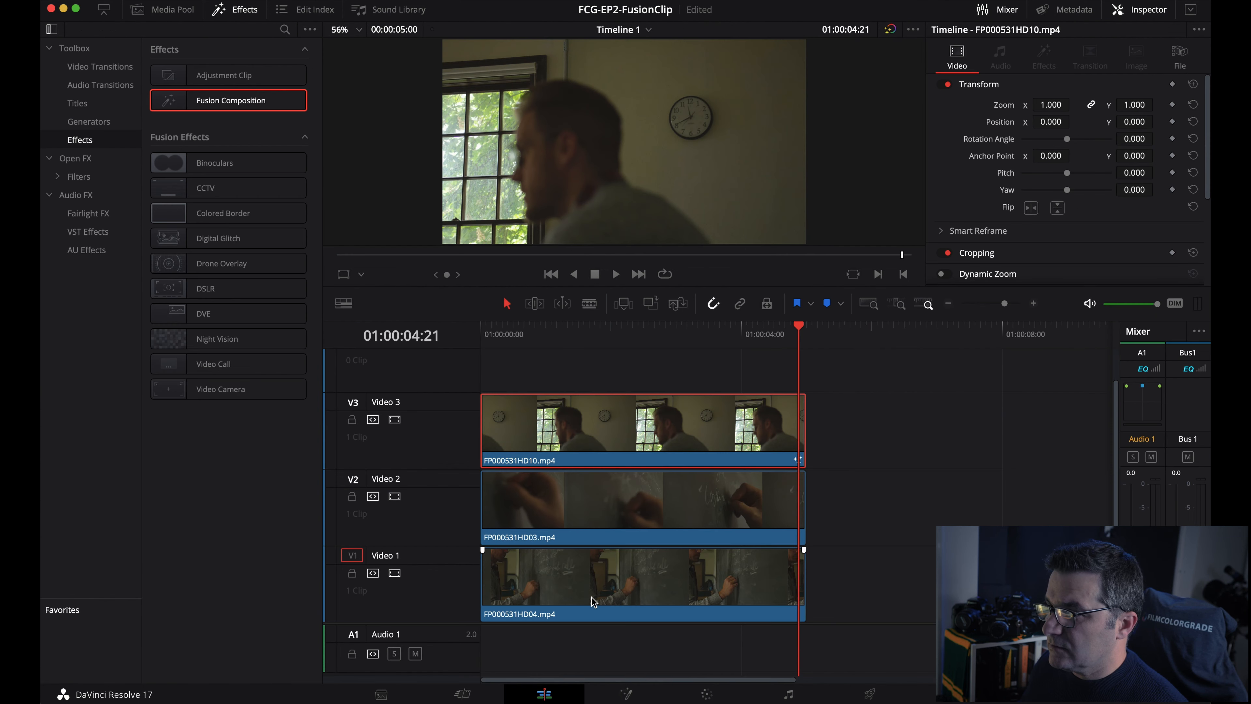
pyautogui.moveTo(805, 321); pyautogui.dragTo(886, 325)
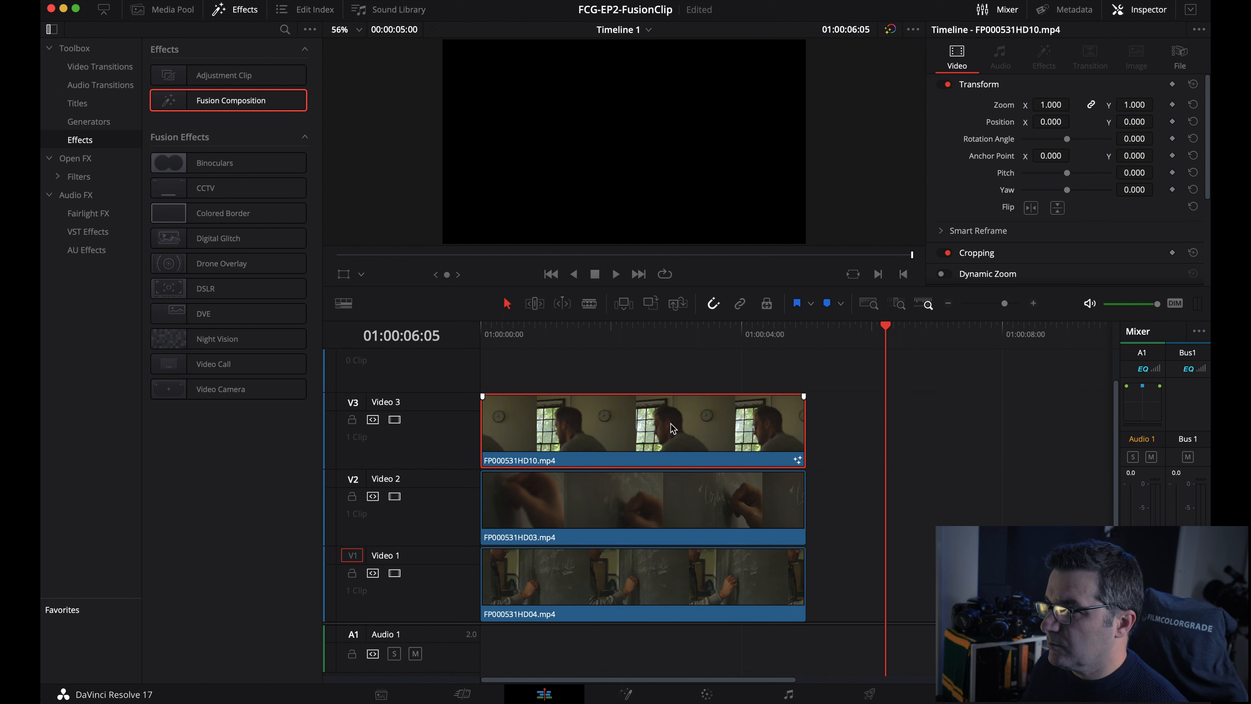
pyautogui.moveTo(790, 332); pyautogui.dragTo(660, 333)
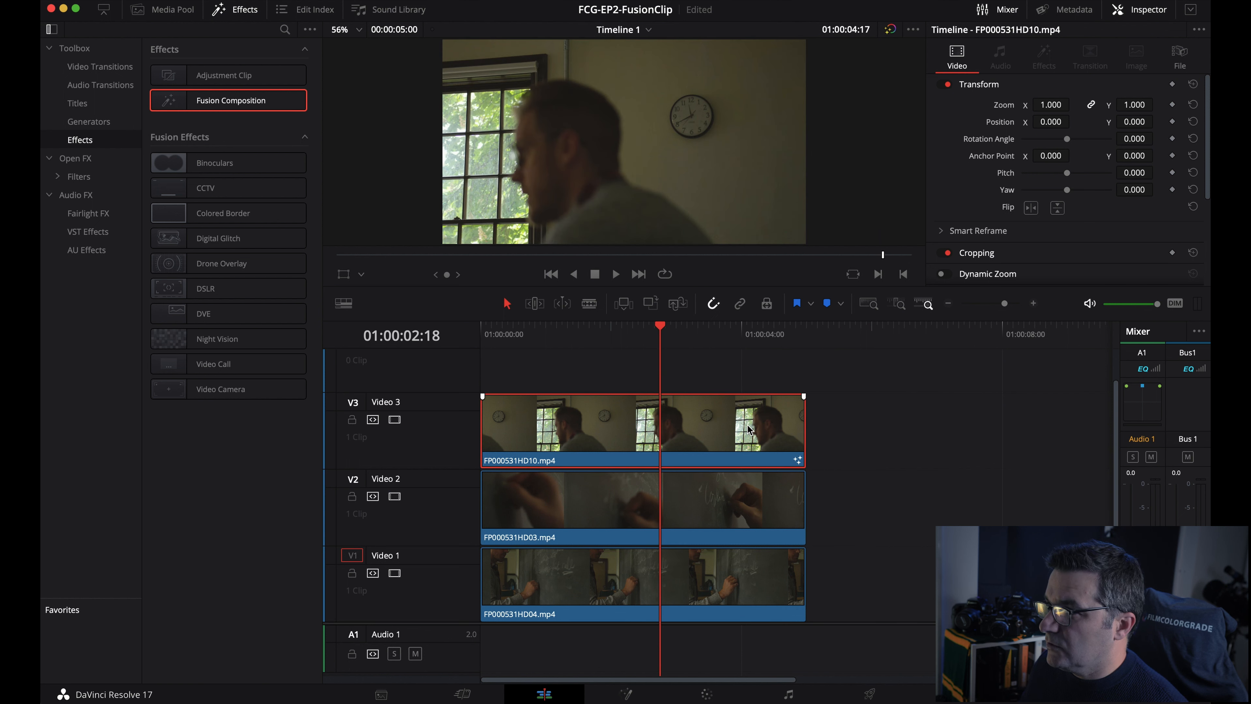
pyautogui.rightClick(706, 449)
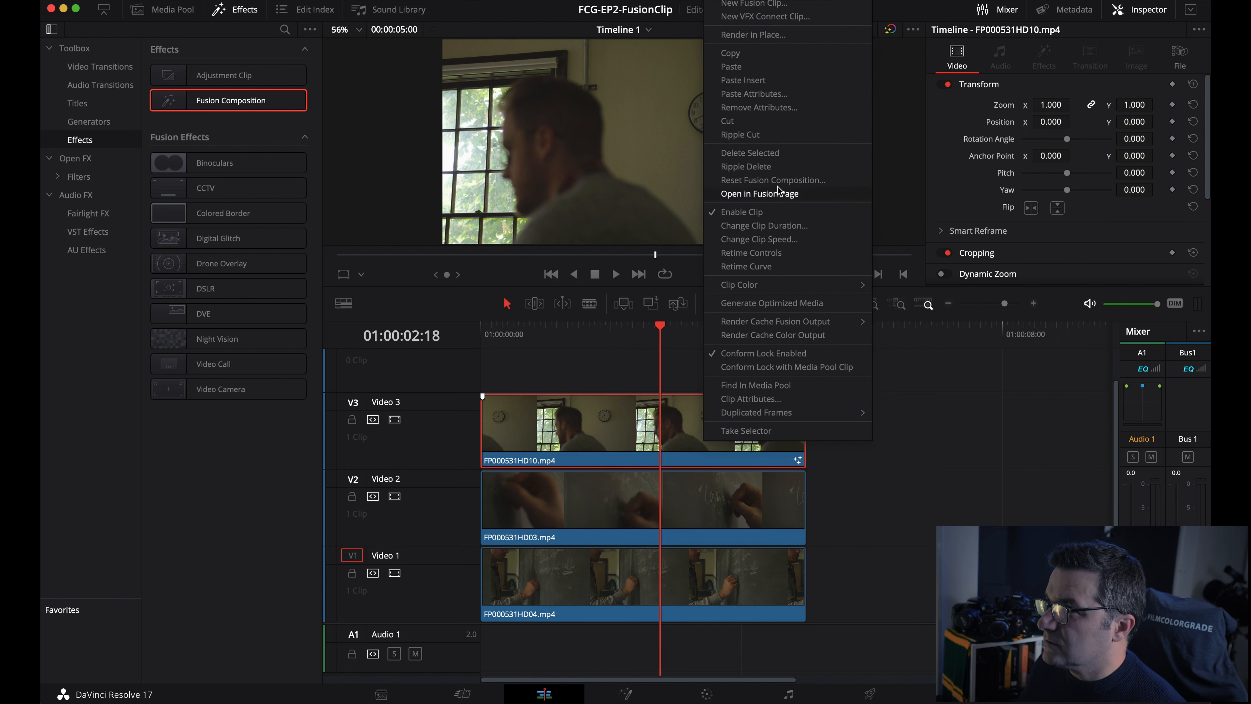
pyautogui.click(800, 460)
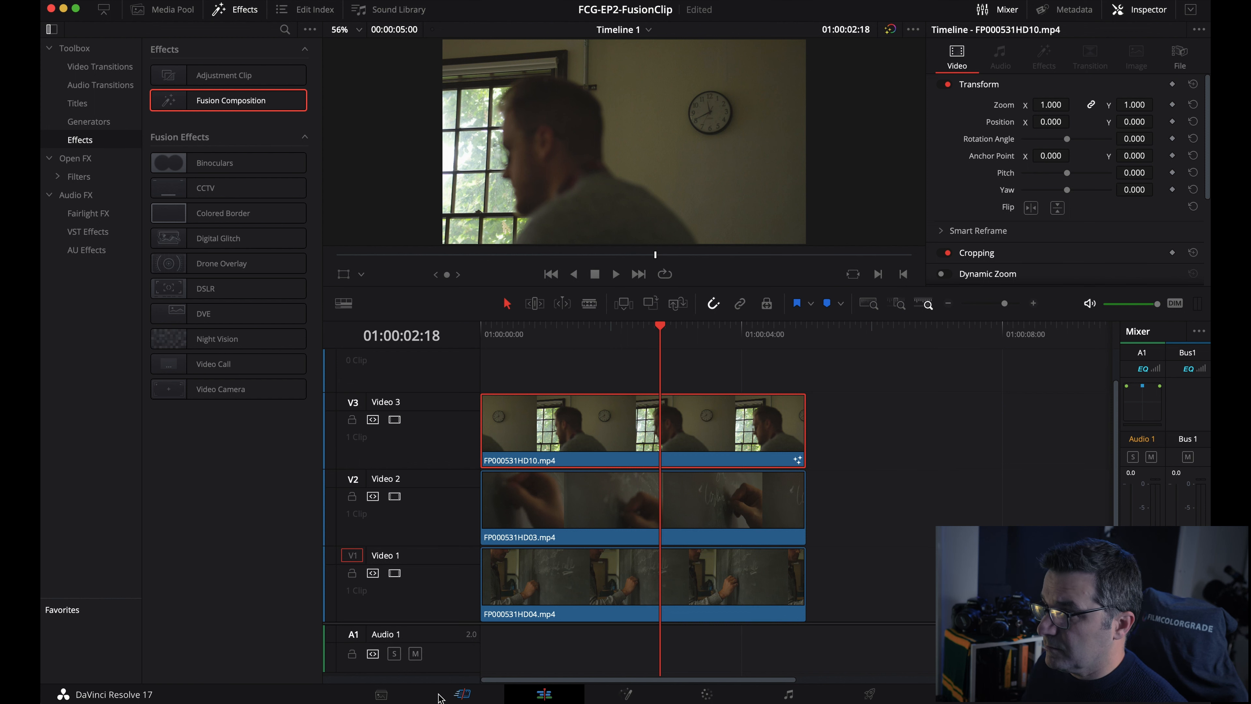
pyautogui.click(382, 695)
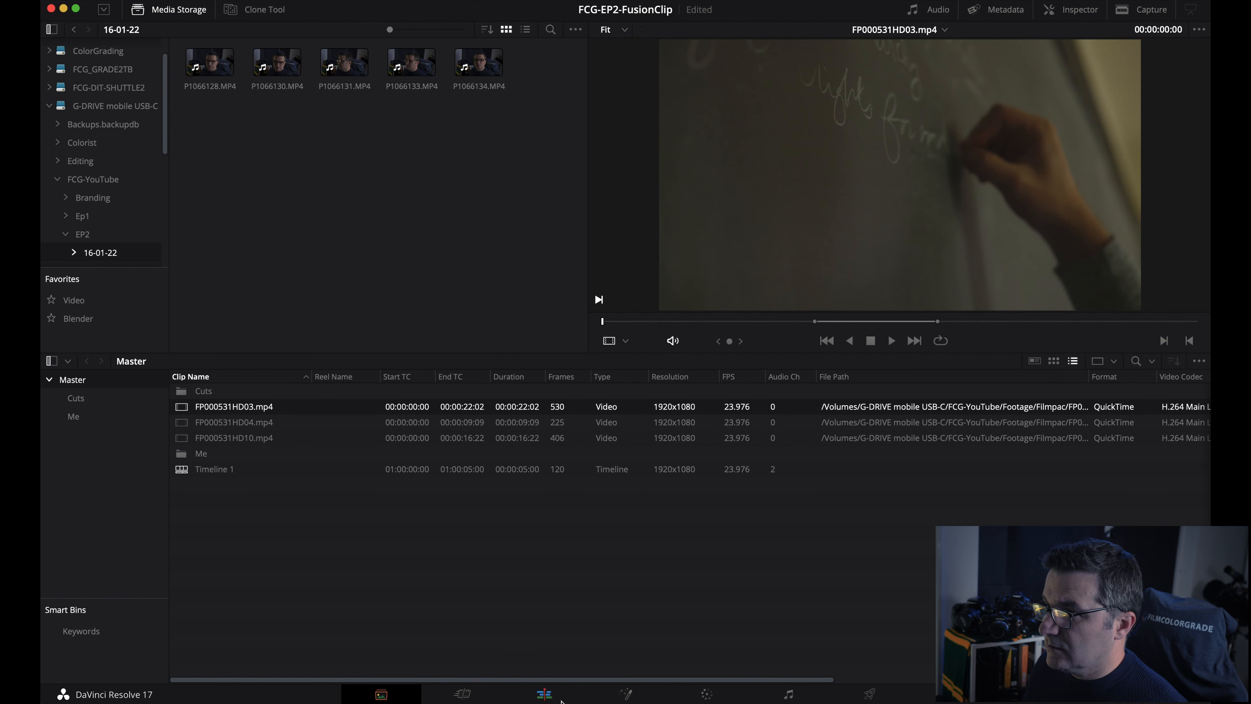
pyautogui.click(545, 695)
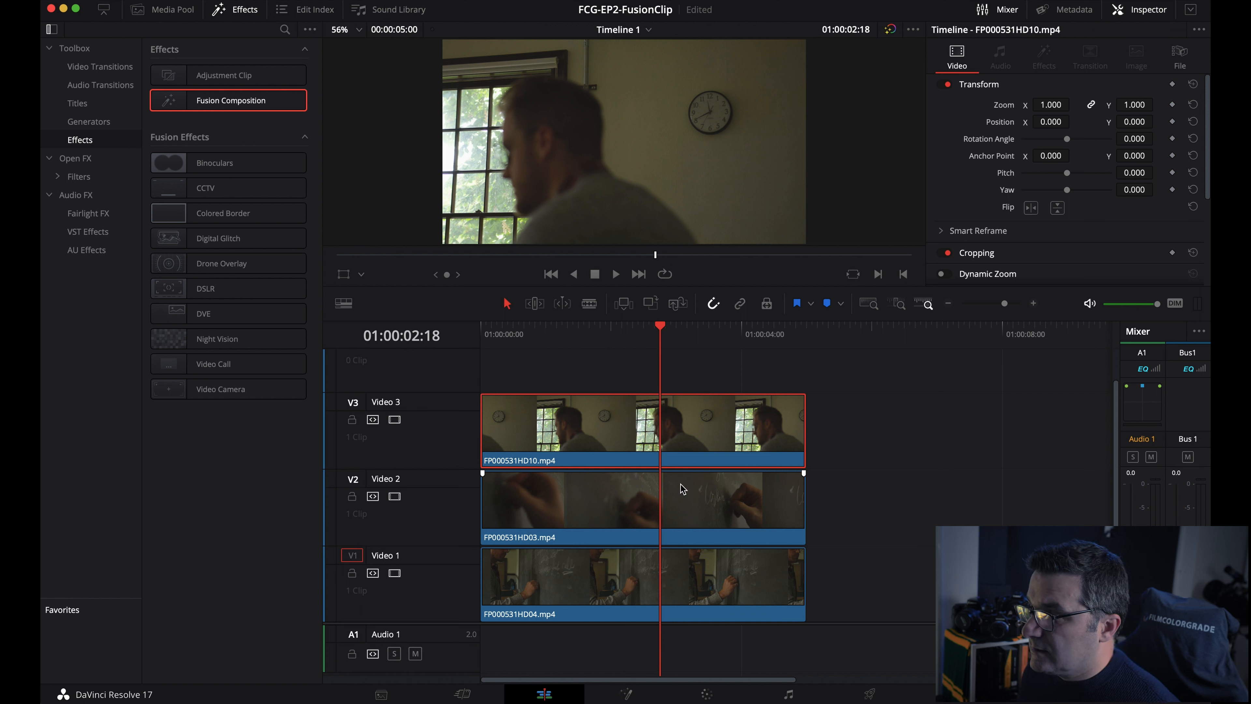
pyautogui.click(893, 503)
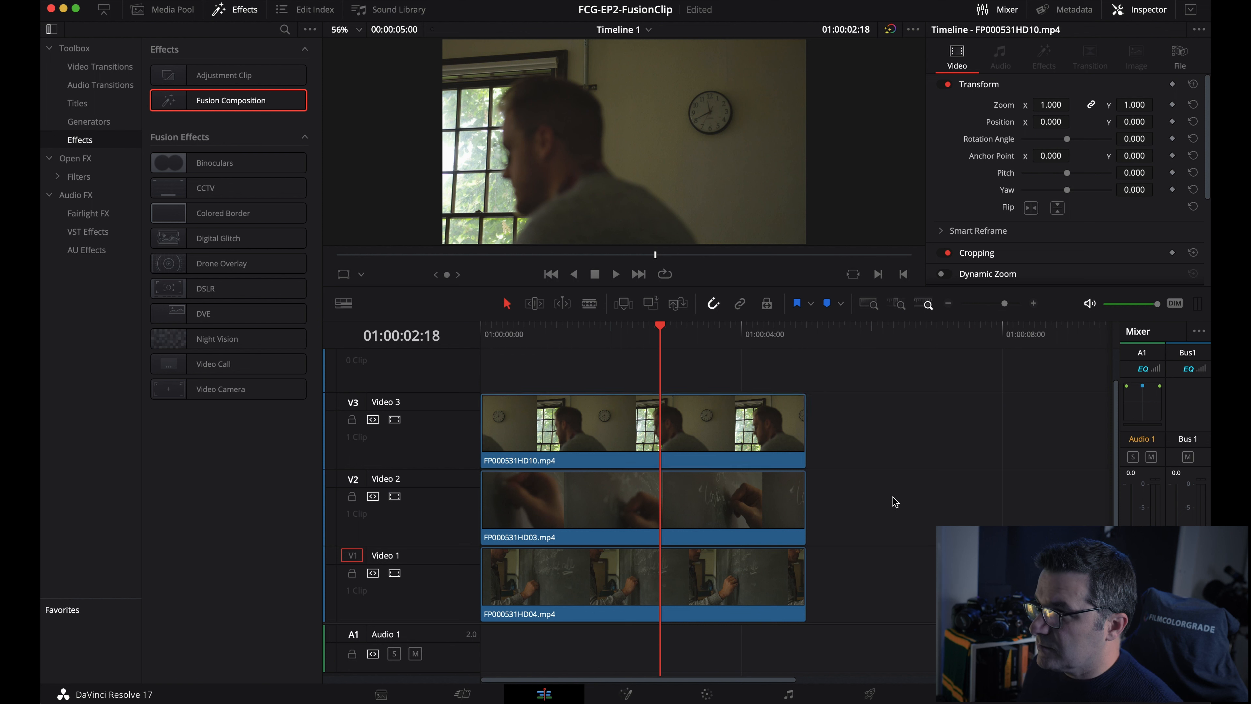
pyautogui.click(612, 433)
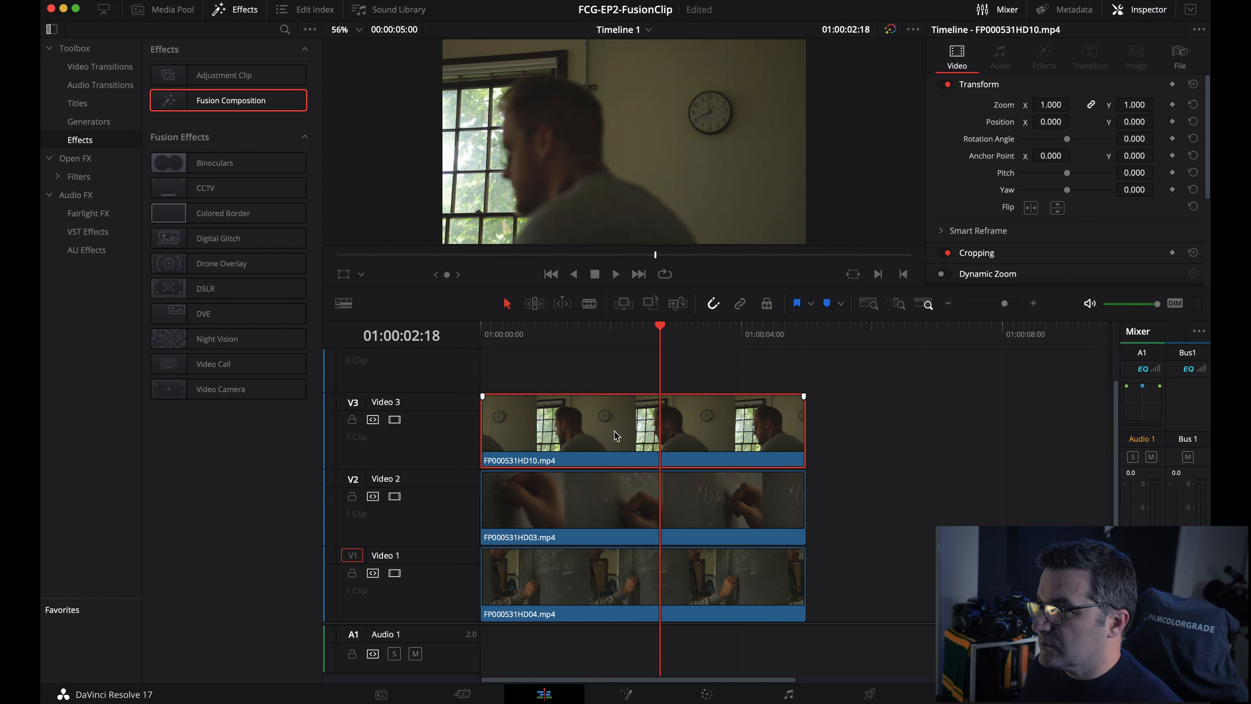
# - Marquee-select the three stacked clips and combine them with New Fusion Clip
pyautogui.rightClick(624, 431)
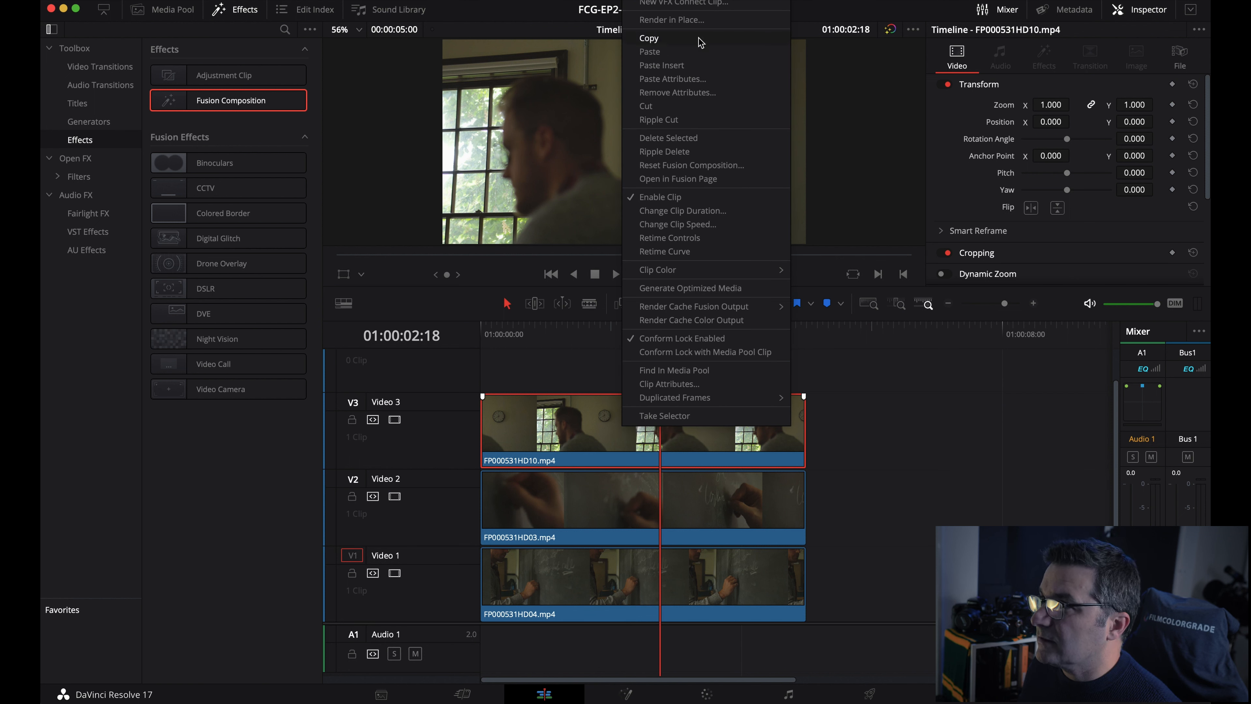
pyautogui.click(900, 477)
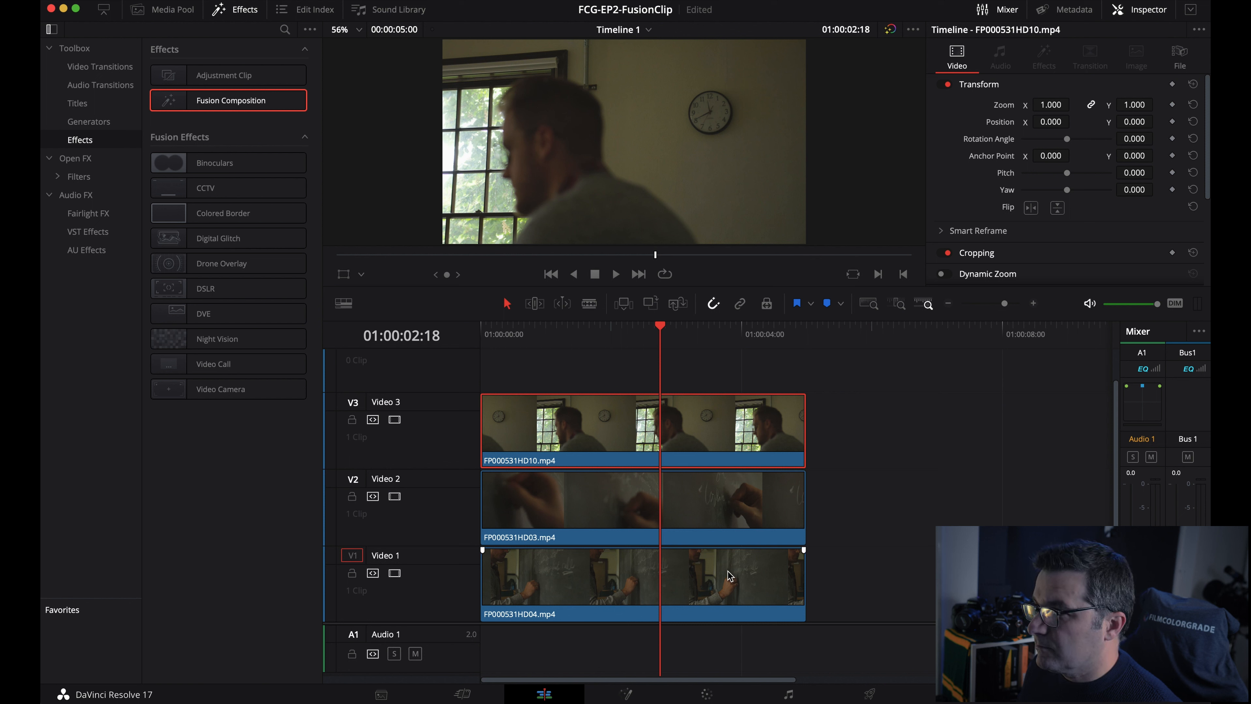
pyautogui.moveTo(868, 396); pyautogui.dragTo(692, 640)
pyautogui.rightClick(602, 429)
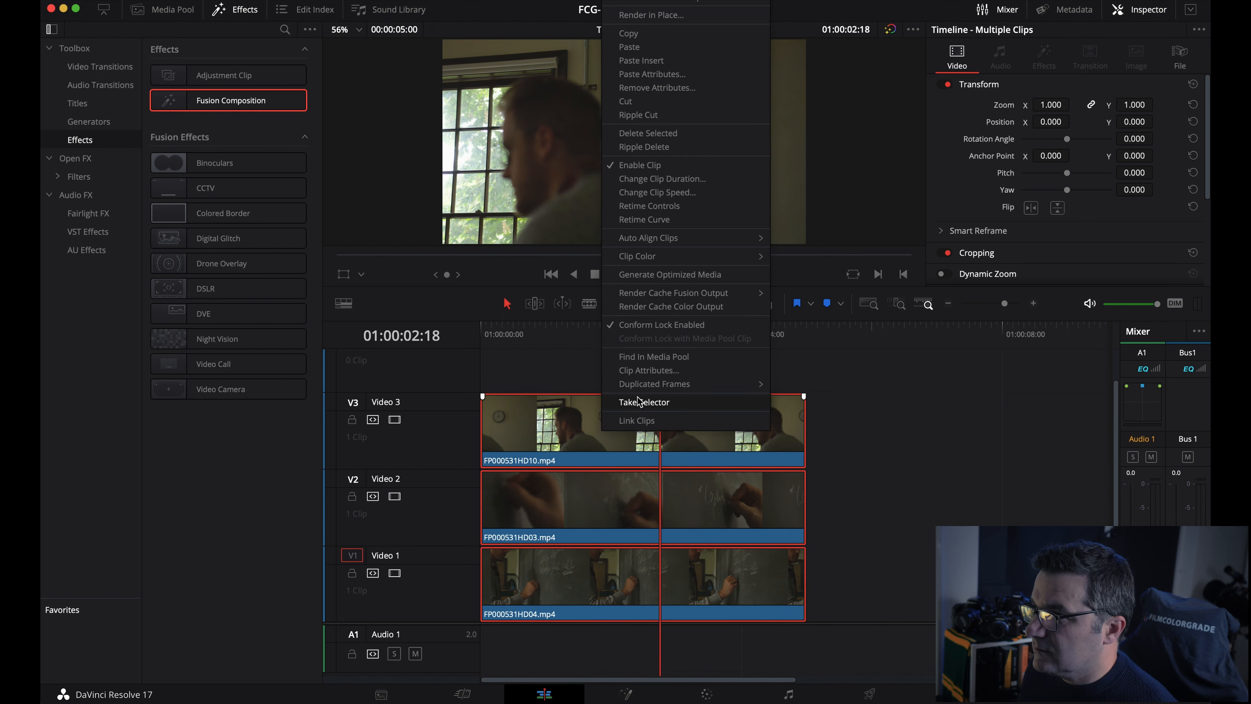
pyautogui.click(645, 1)
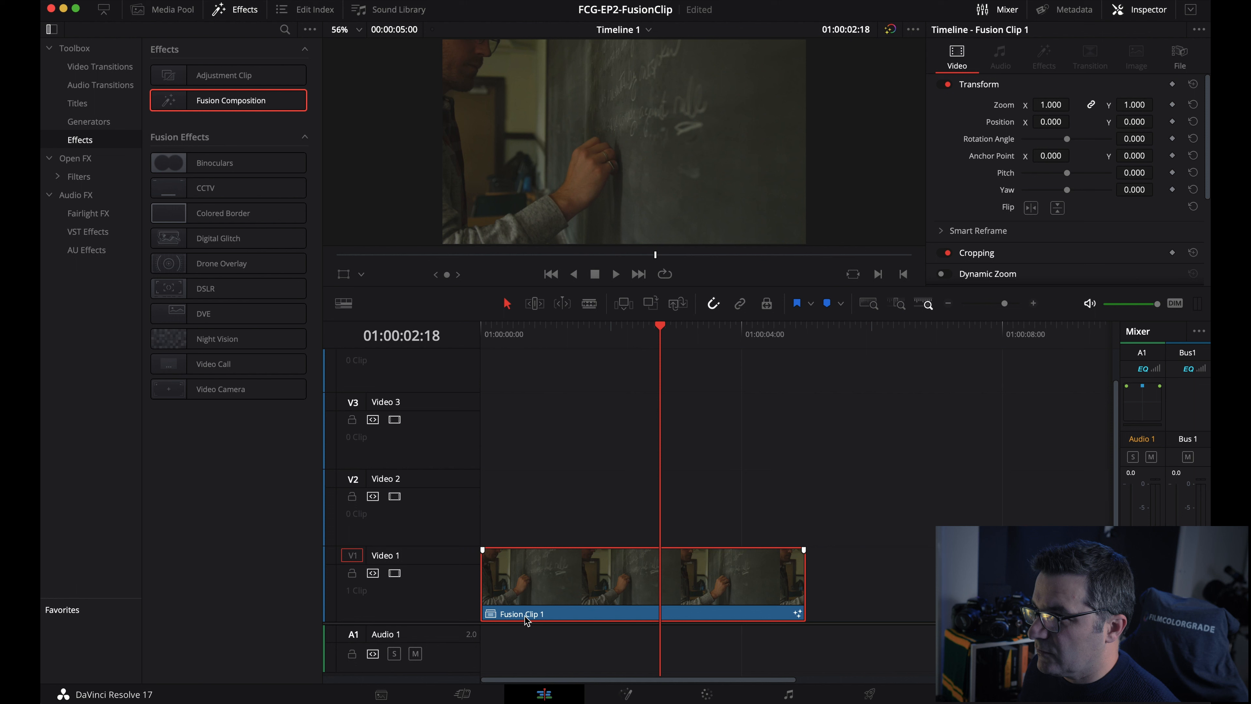
# - Open Fusion Clip 1 and preview MediaIn1, MediaIn2 and MediaIn3 in the left viewer at frame 4
pyautogui.click(625, 695)
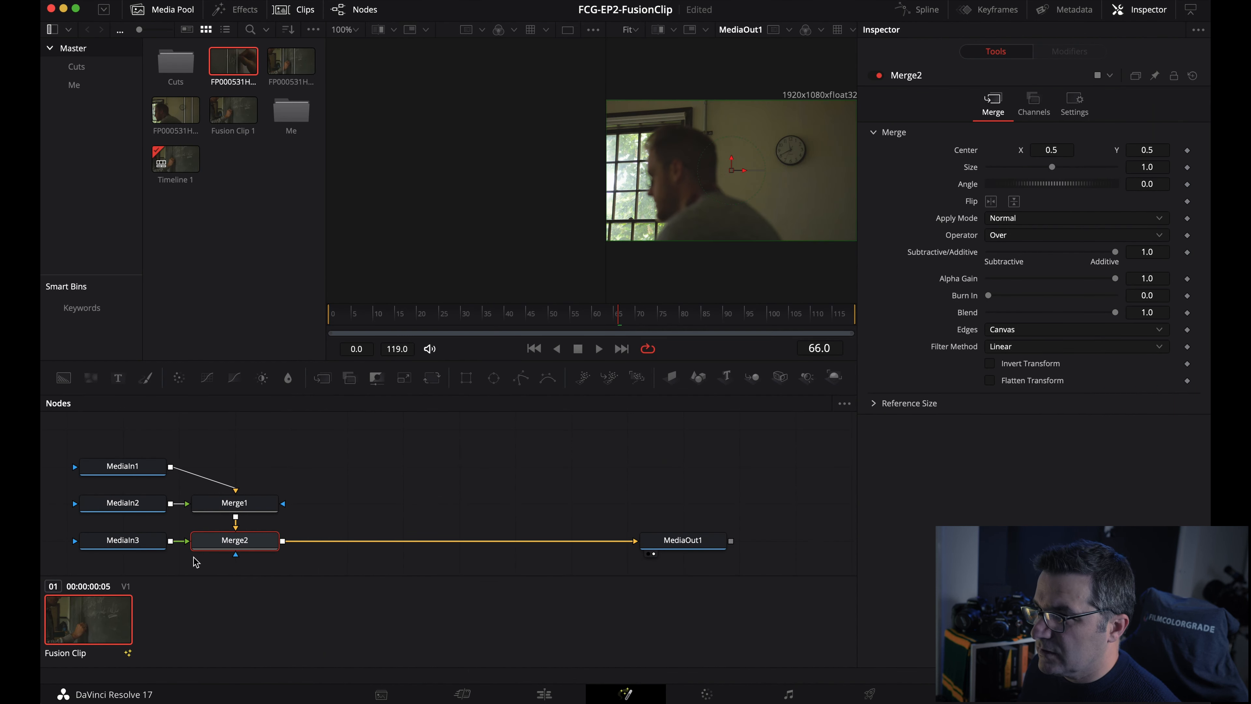
pyautogui.click(147, 545)
pyautogui.click(144, 507)
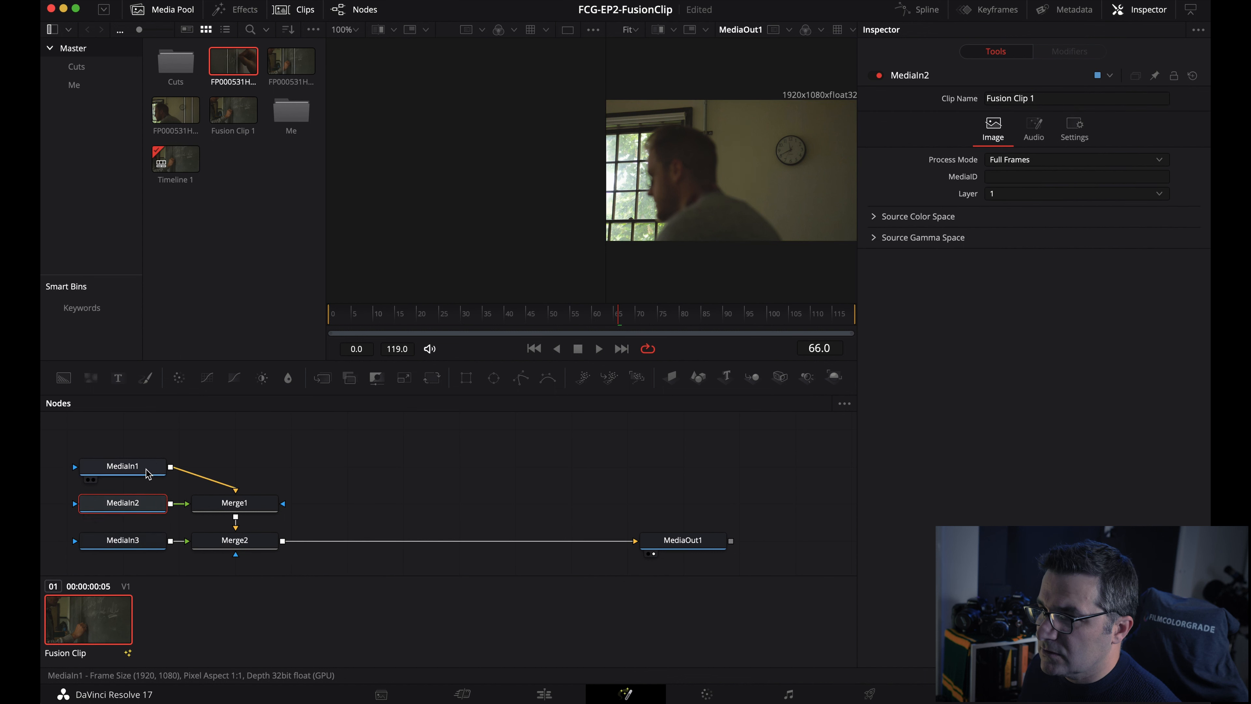
pyautogui.click(147, 472)
pyautogui.click(88, 480)
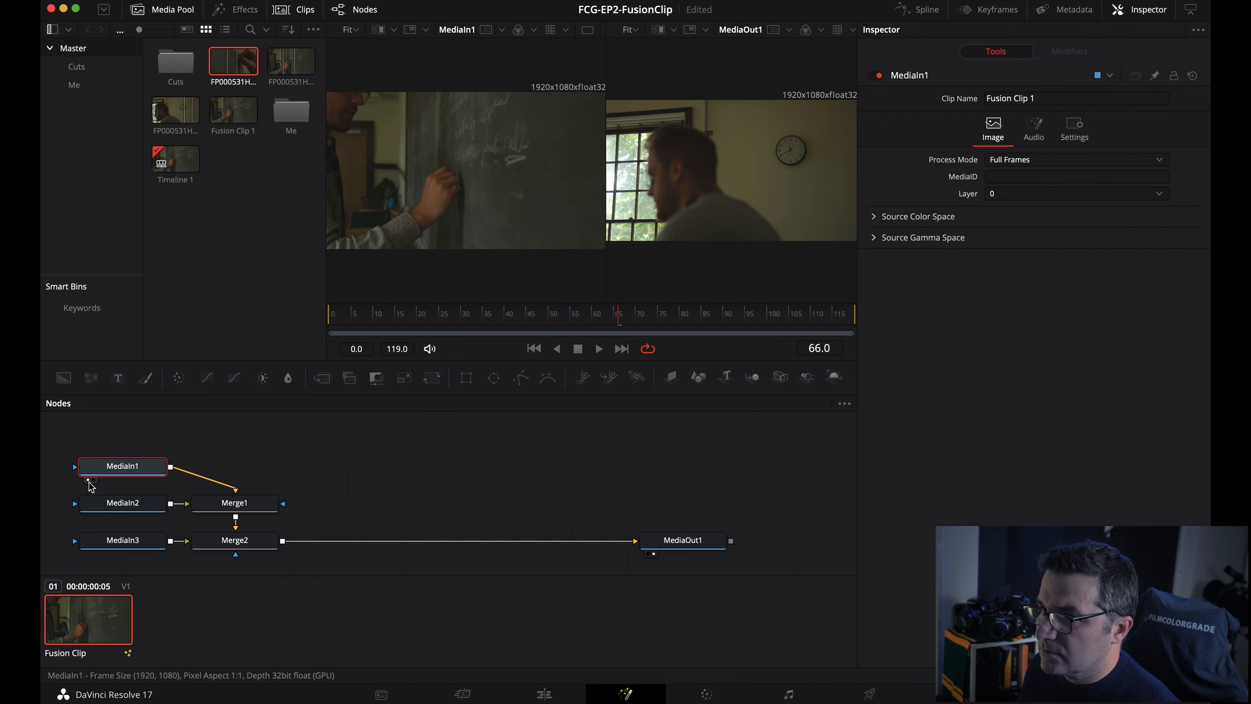
pyautogui.click(88, 517)
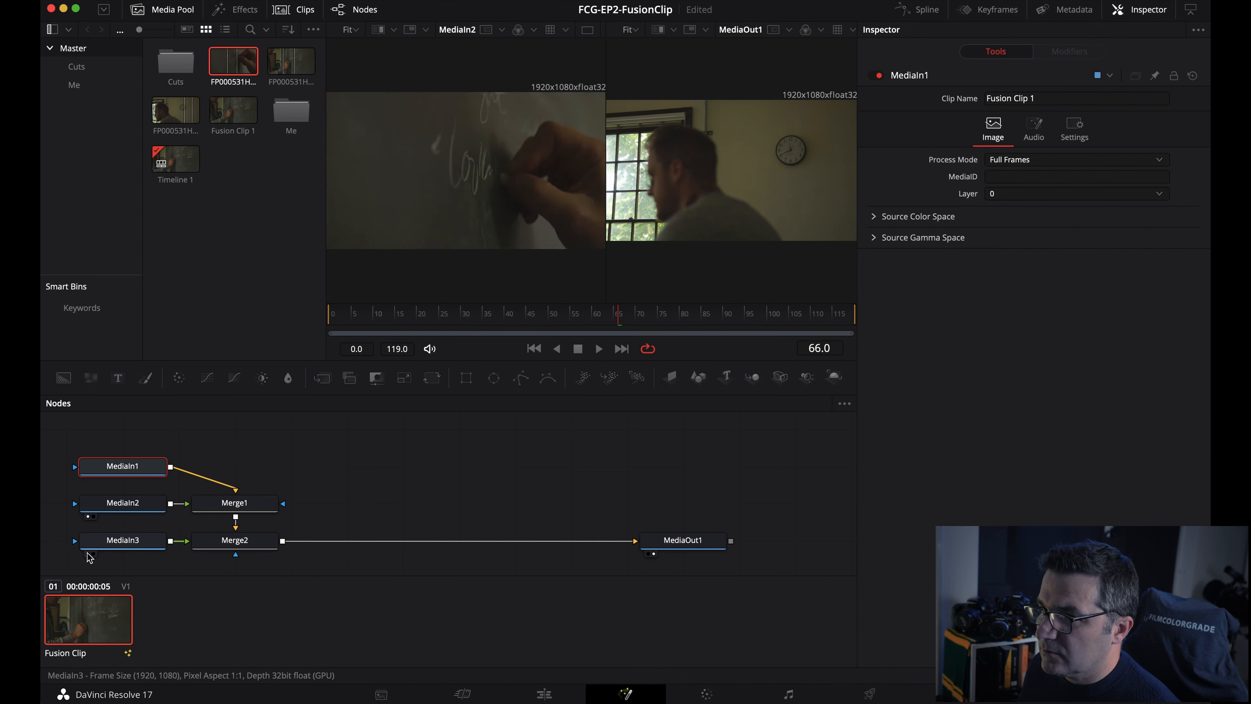
pyautogui.click(89, 554)
pyautogui.click(106, 508)
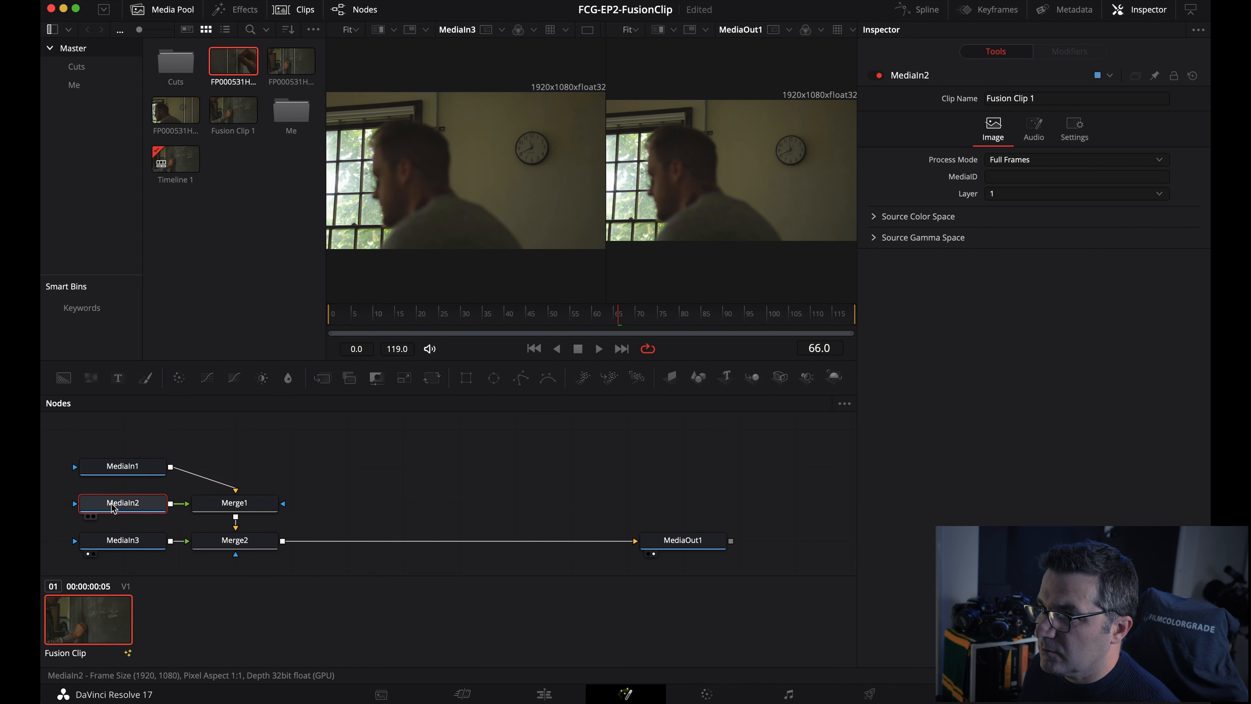
pyautogui.click(89, 517)
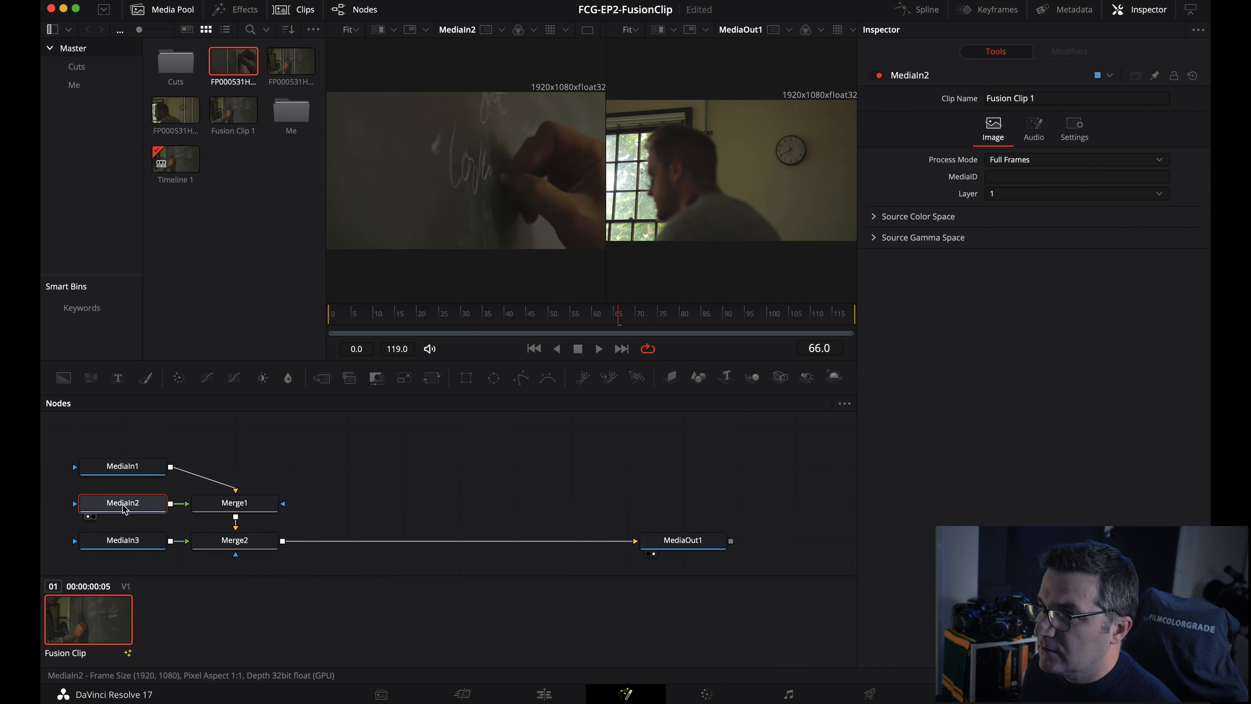
pyautogui.moveTo(617, 318); pyautogui.dragTo(330, 326)
# - Shift the media and merge nodes right so MediaIn3 sits further left, and select MediaIn3
pyautogui.moveTo(137, 432); pyautogui.dragTo(202, 533)
pyautogui.click(385, 458)
pyautogui.click(266, 460)
pyautogui.click(255, 470)
pyautogui.click(255, 544)
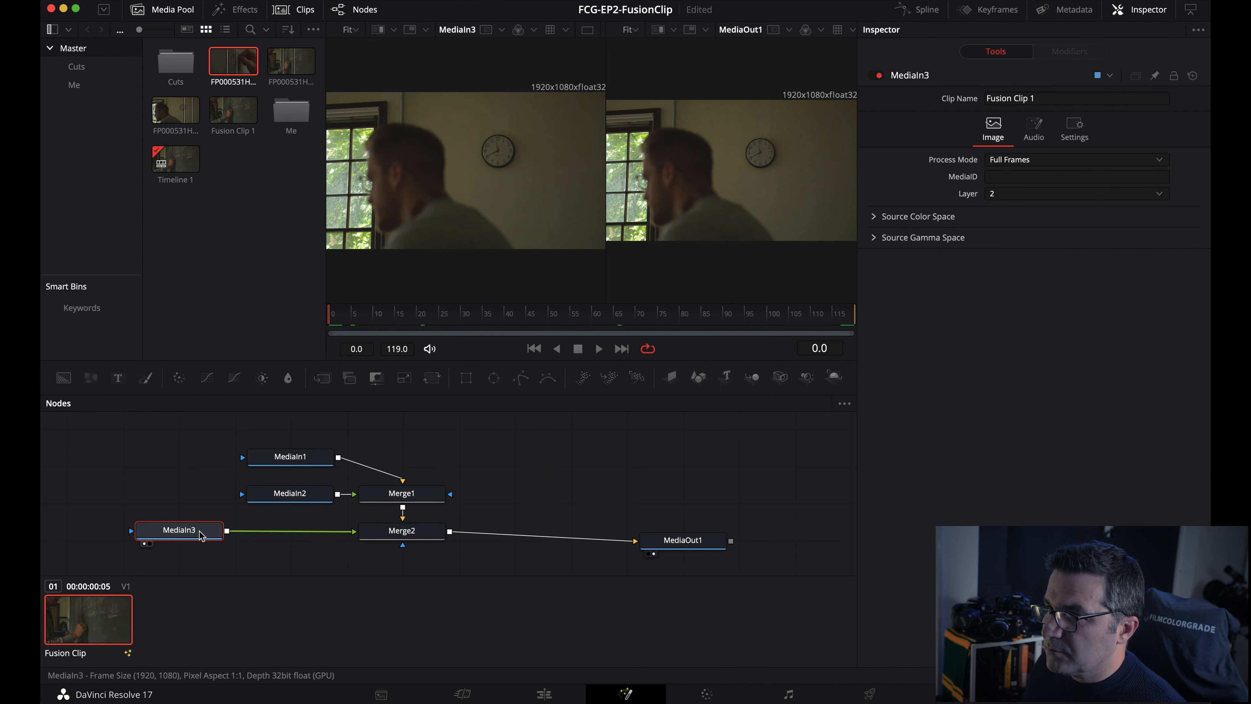
# - Add a Rectangle mask to MediaIn3, center it on the clock near X 0.683, Y 0.613
pyautogui.rightClick(201, 536)
pyautogui.click(488, 474)
pyautogui.click(466, 378)
pyautogui.moveTo(740, 168); pyautogui.dragTo(789, 151)
pyautogui.scroll(-3, 706, 187)
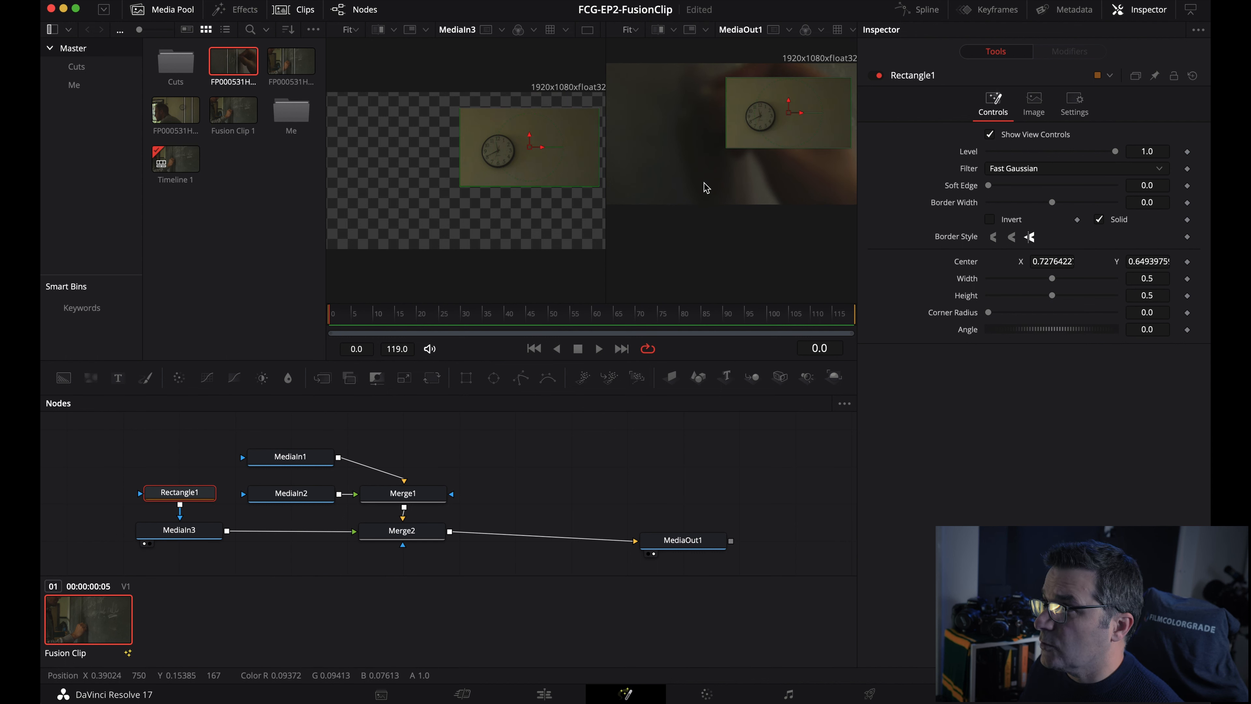
pyautogui.scroll(-2, 706, 188)
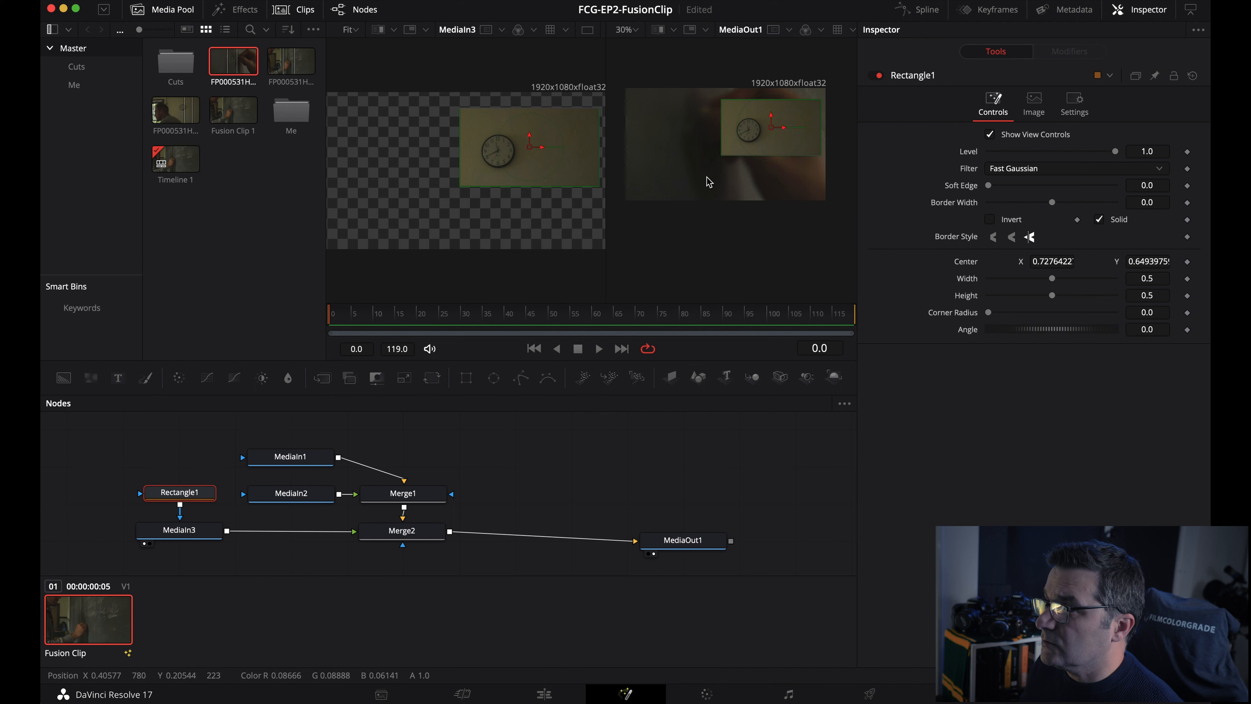
pyautogui.moveTo(773, 131); pyautogui.dragTo(765, 132)
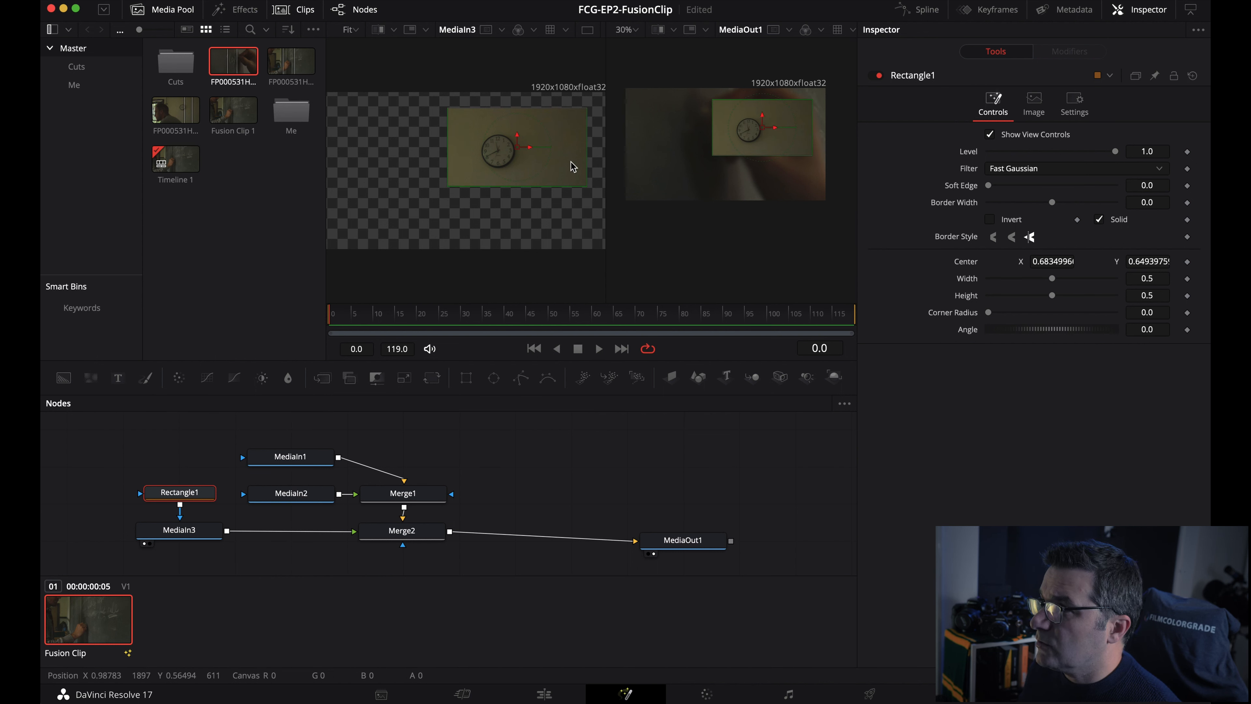
pyautogui.scroll(-1, 560, 170)
pyautogui.moveTo(763, 128); pyautogui.dragTo(764, 132)
pyautogui.moveTo(212, 493); pyautogui.dragTo(122, 534)
# - Add a Rectangle2 mask to MediaIn2 and increase its width and height
pyautogui.click(293, 495)
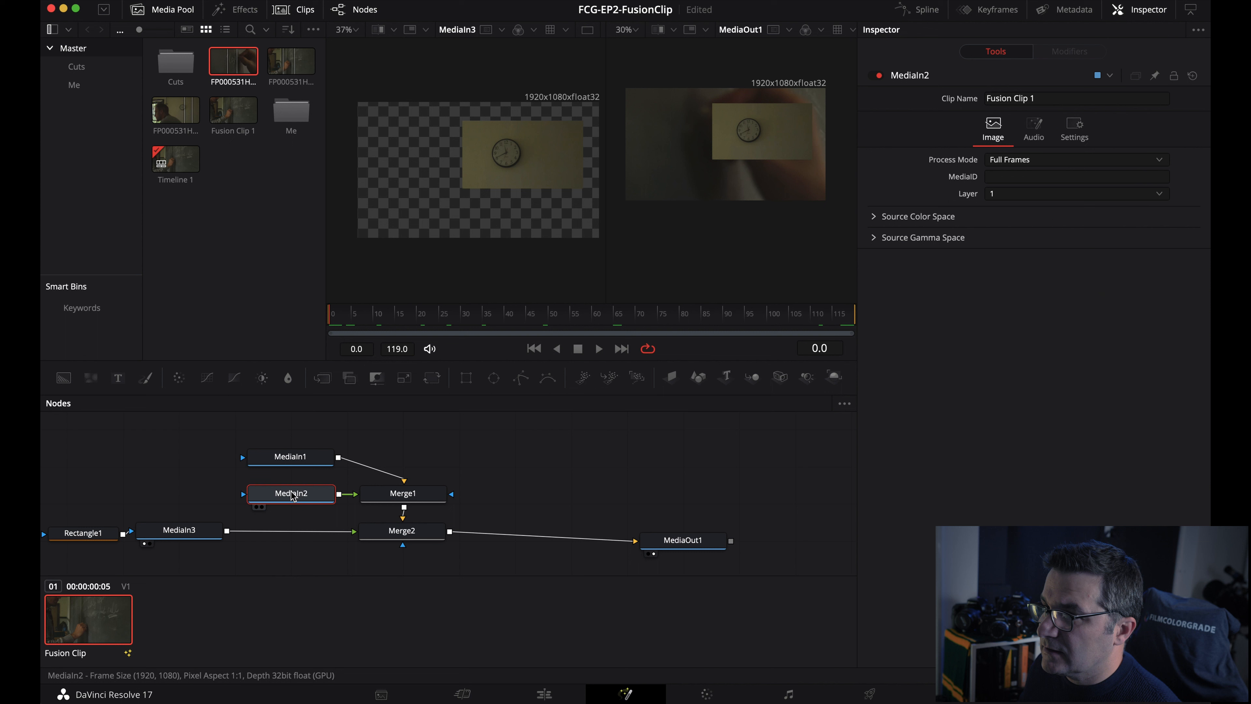
pyautogui.click(258, 506)
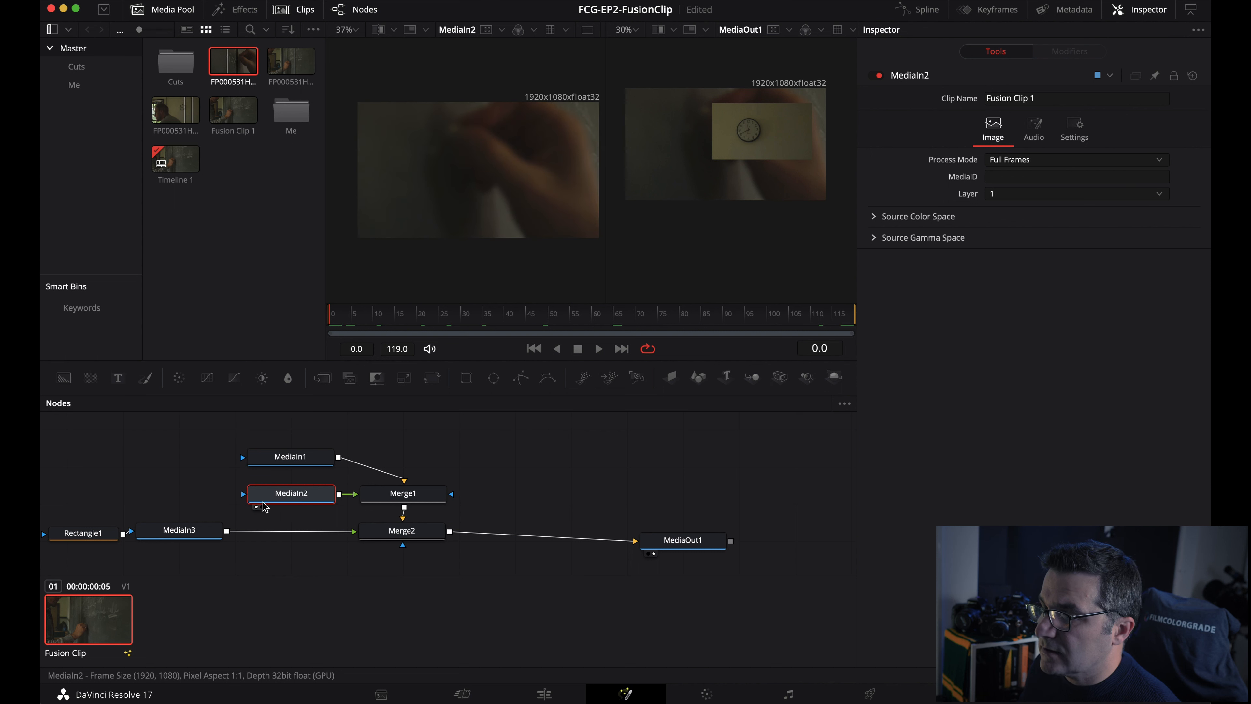
pyautogui.click(466, 377)
pyautogui.moveTo(1053, 279); pyautogui.dragTo(1076, 297)
pyautogui.moveTo(1076, 298); pyautogui.dragTo(1088, 299)
# - Move Rectangle2, MediaIn2 and Merge1 into a tidier layout, then play back Fusion Clip 1
pyautogui.moveTo(145, 471); pyautogui.dragTo(195, 505)
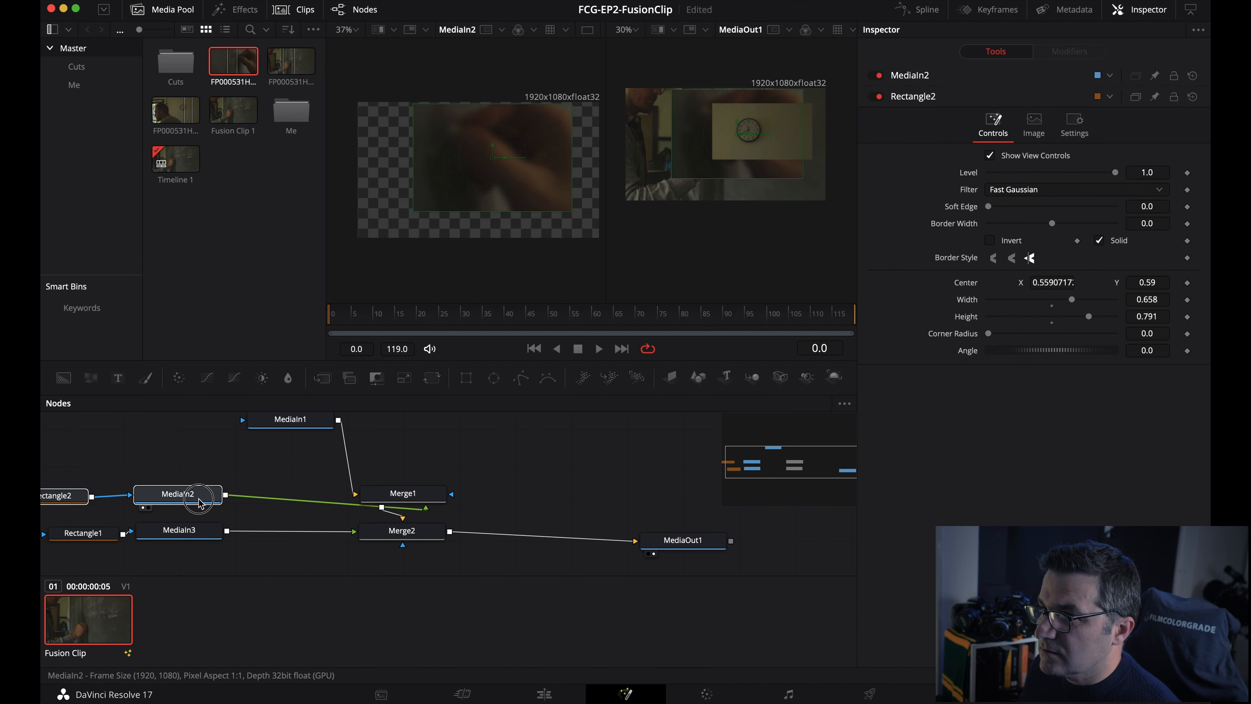
pyautogui.click(207, 494)
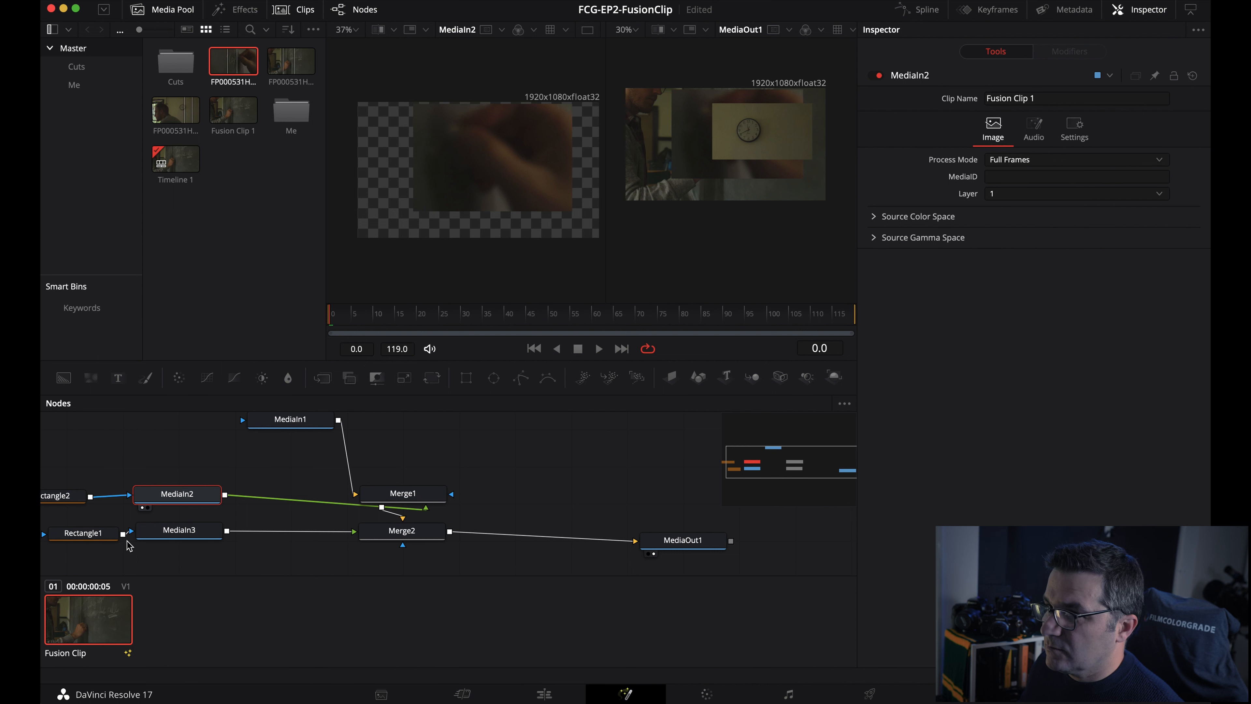
pyautogui.moveTo(371, 497); pyautogui.dragTo(422, 499)
pyautogui.click(189, 493)
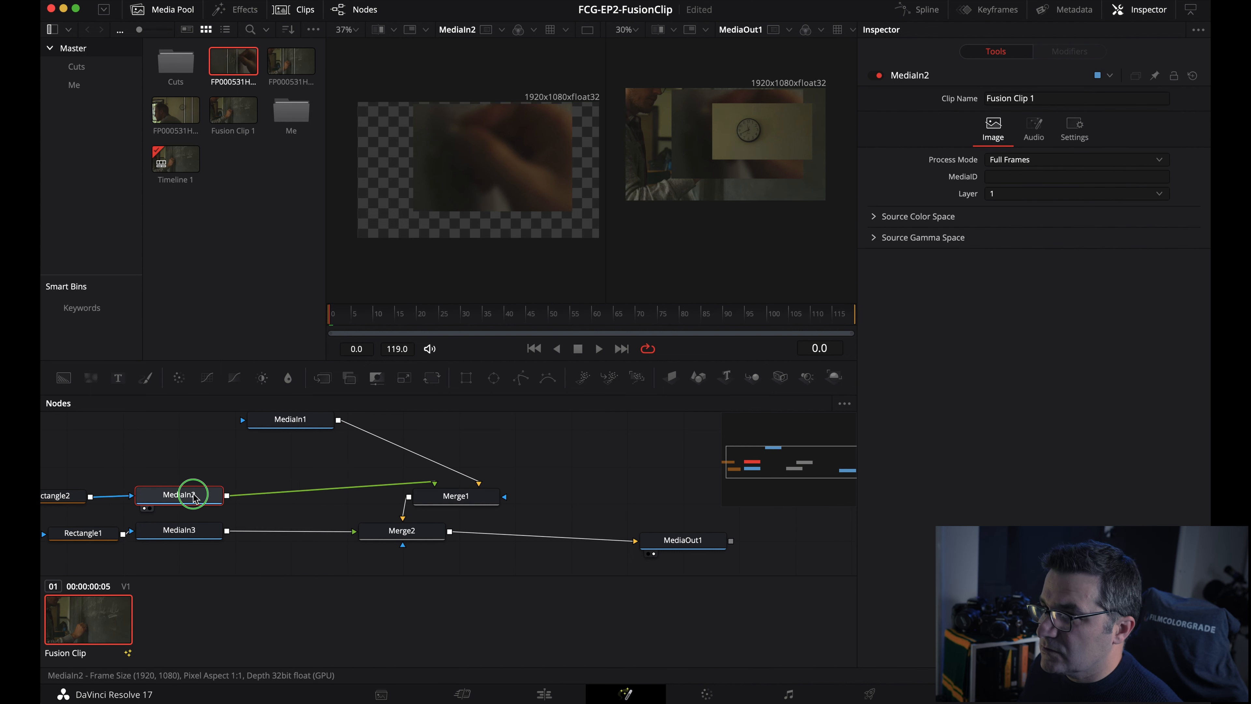
pyautogui.rightClick(192, 494)
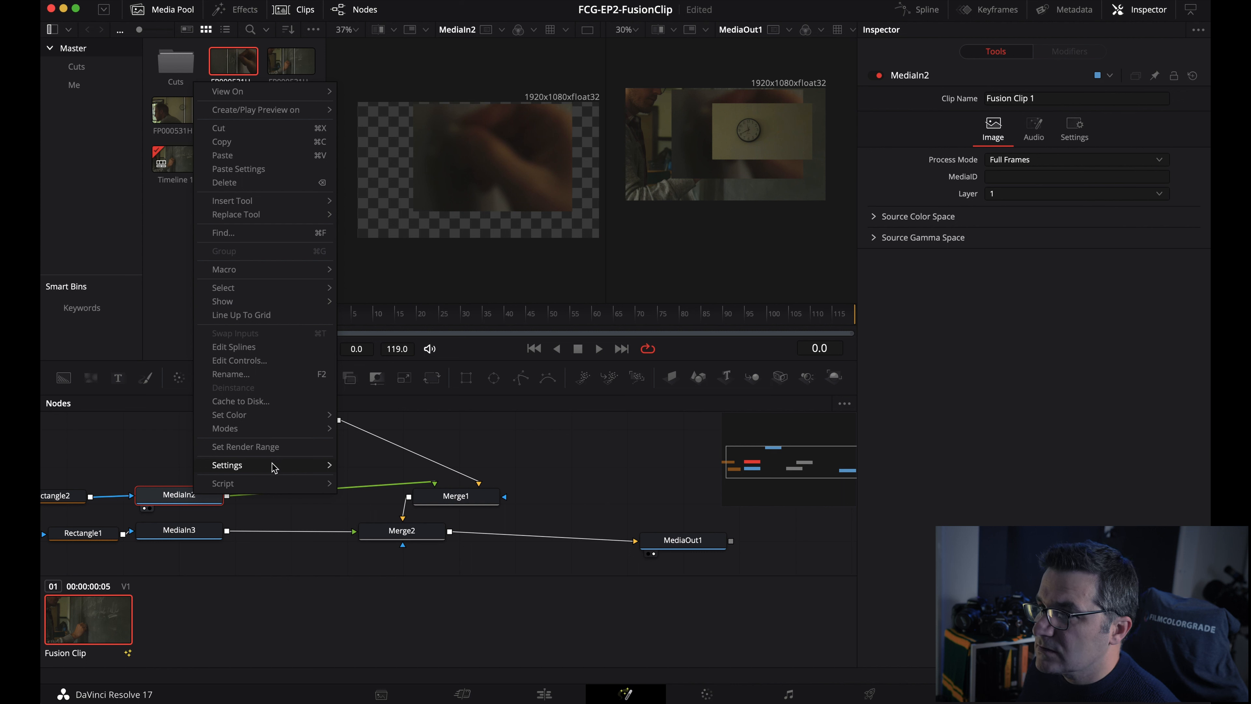
pyautogui.moveTo(246, 200)
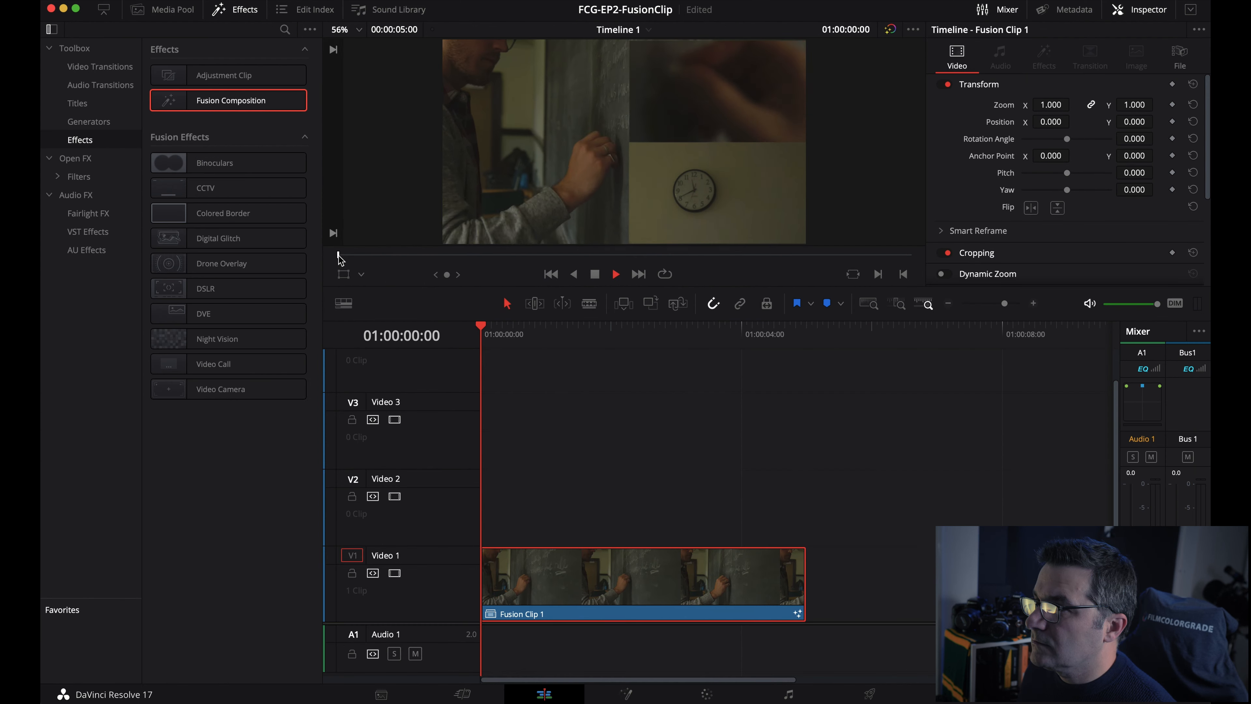
pyautogui.press('space')
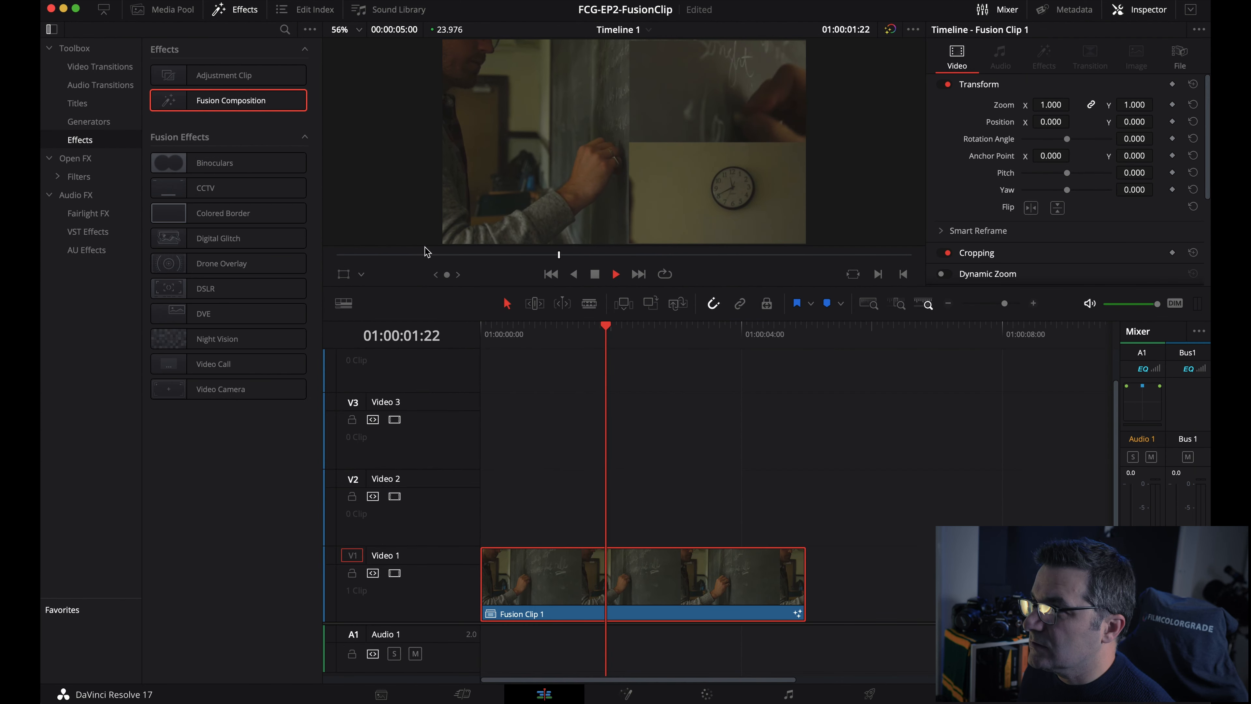